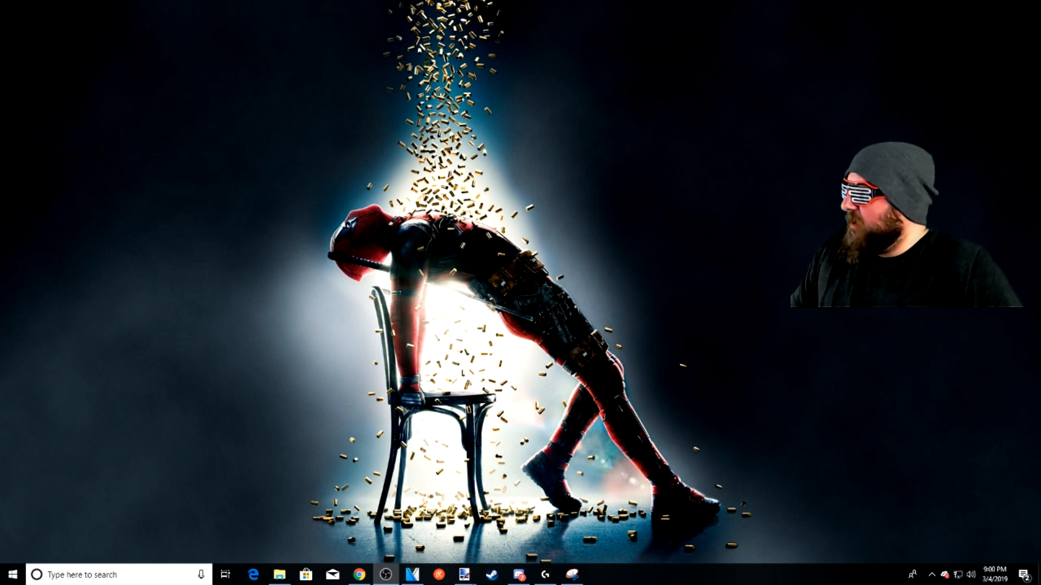
# In OBS, review the Webcam1 source's properties and its video configuration settings, and close both dialogs
pyautogui.moveTo(0, 124); pyautogui.dragTo(334, 22)
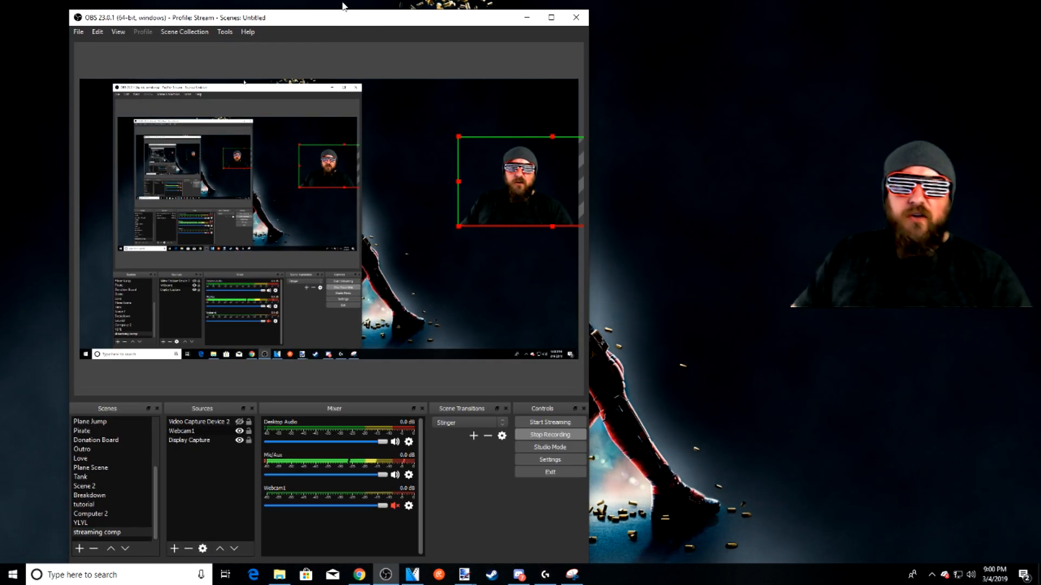
pyautogui.click(214, 432)
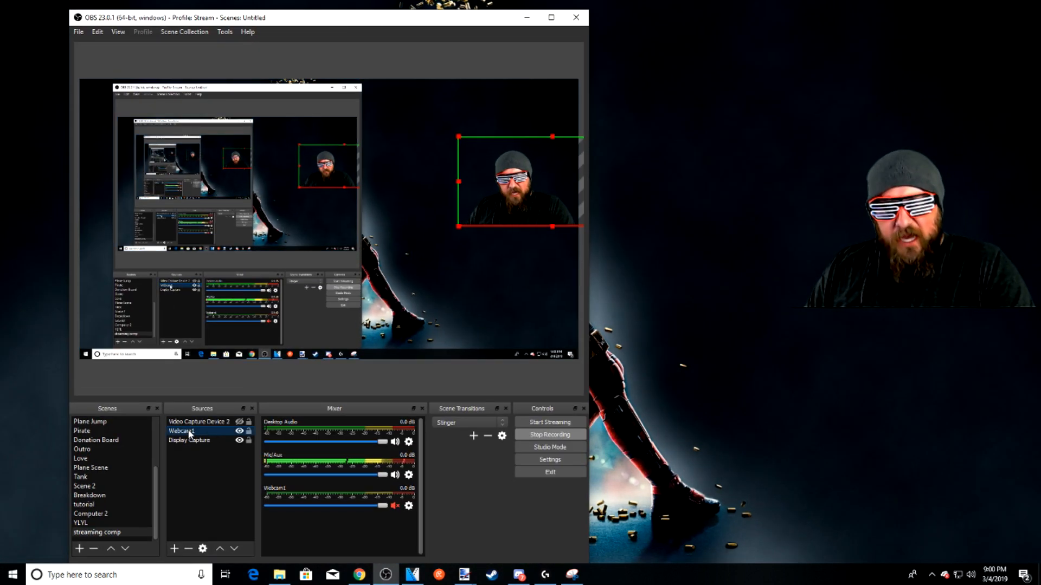
pyautogui.rightClick(189, 433)
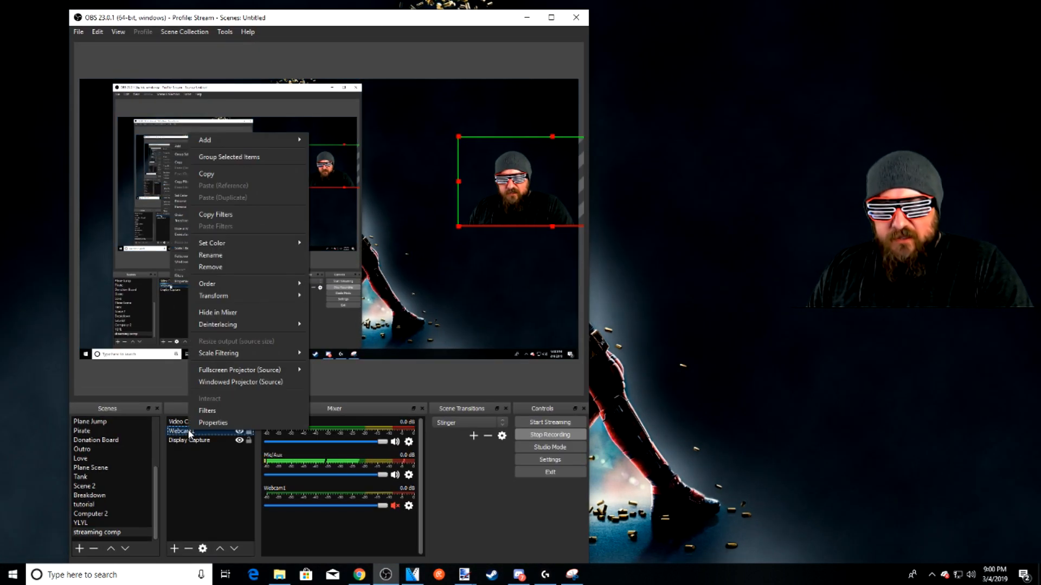
pyautogui.click(217, 423)
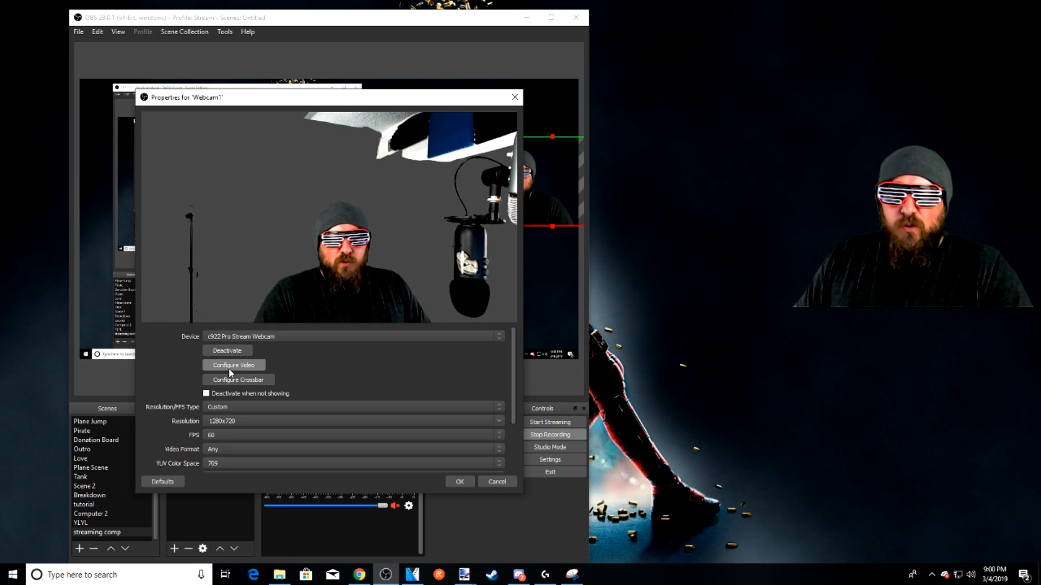
pyautogui.click(232, 366)
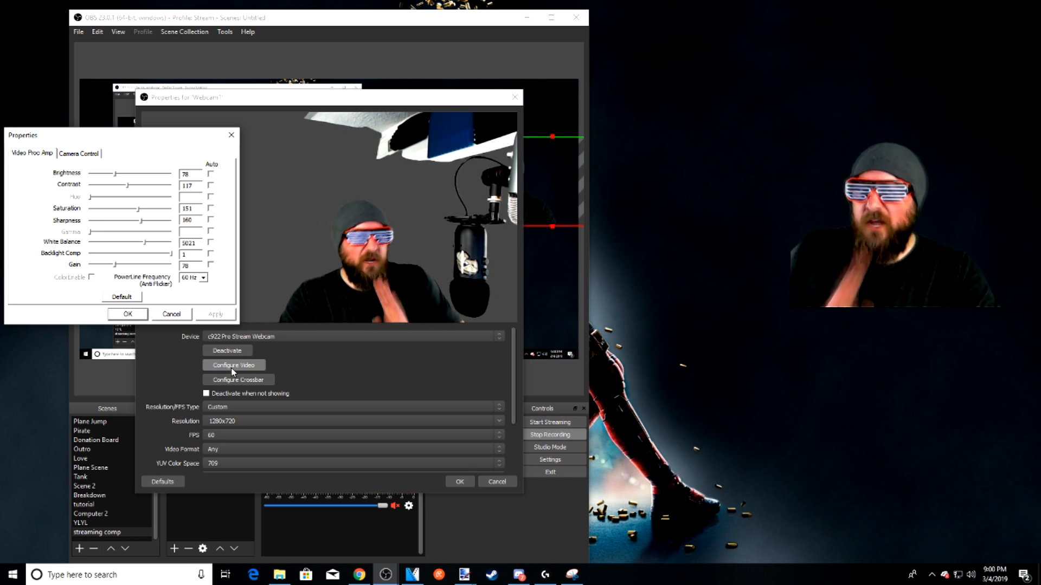
pyautogui.click(231, 136)
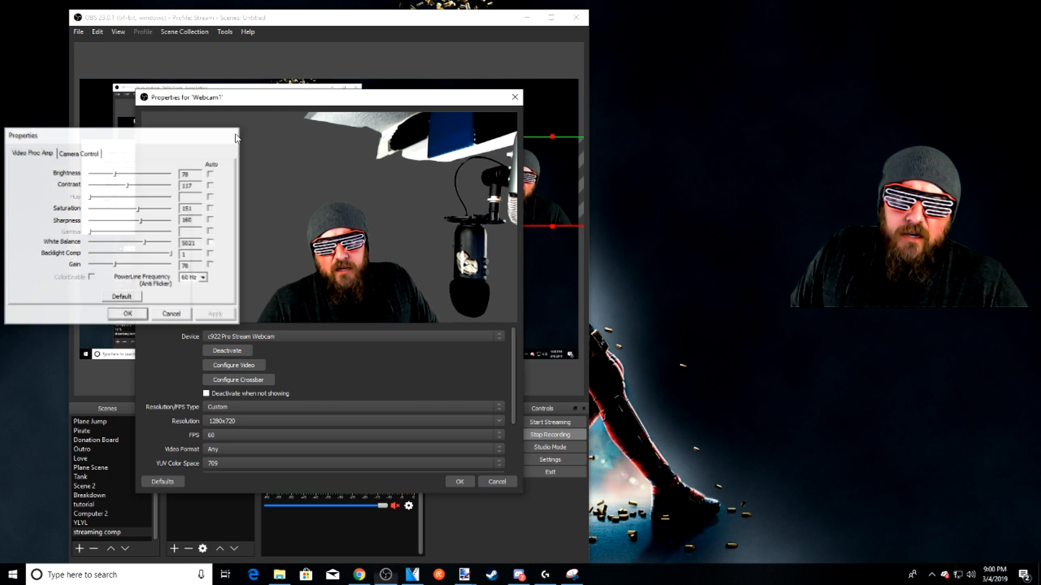
pyautogui.click(517, 101)
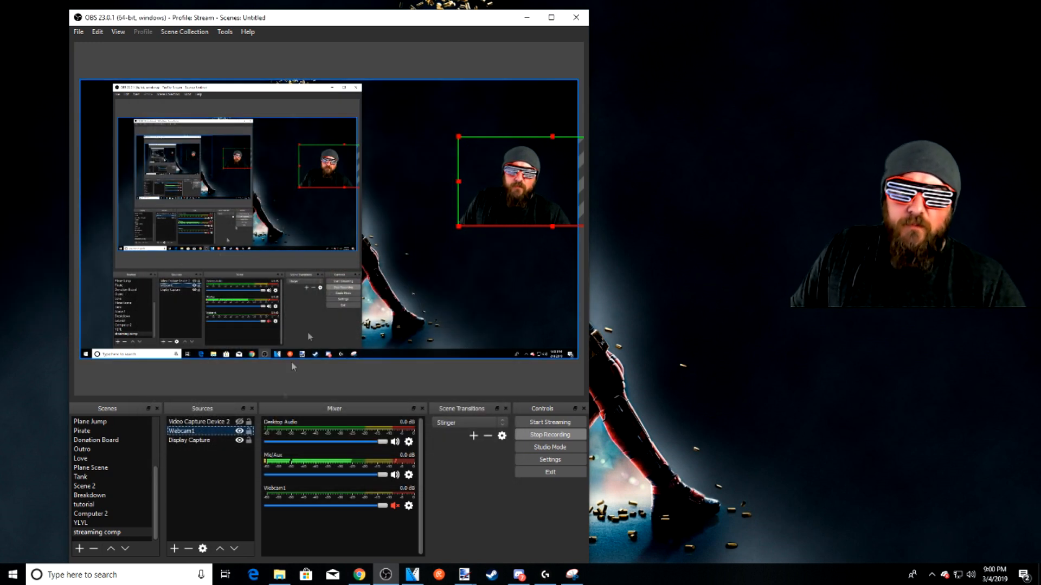
# View the Logitech G HUB download page in Chrome and minimize the browser
pyautogui.click(353, 577)
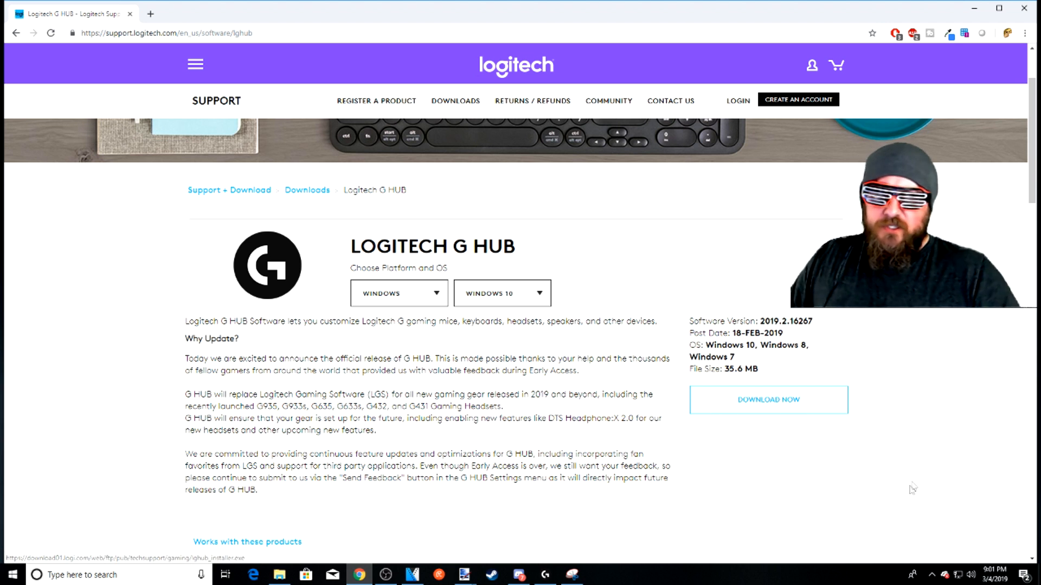
pyautogui.click(973, 8)
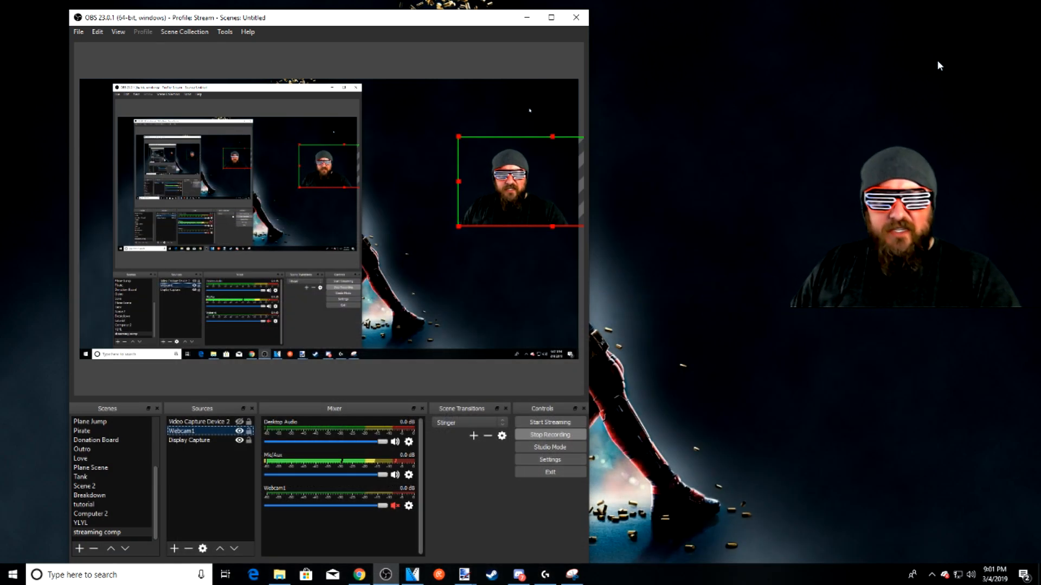
# Move the OBS window out of the way, open the C922 in Logitech G HUB, and view its Camera and Video settings
pyautogui.moveTo(375, 24); pyautogui.dragTo(329, 75)
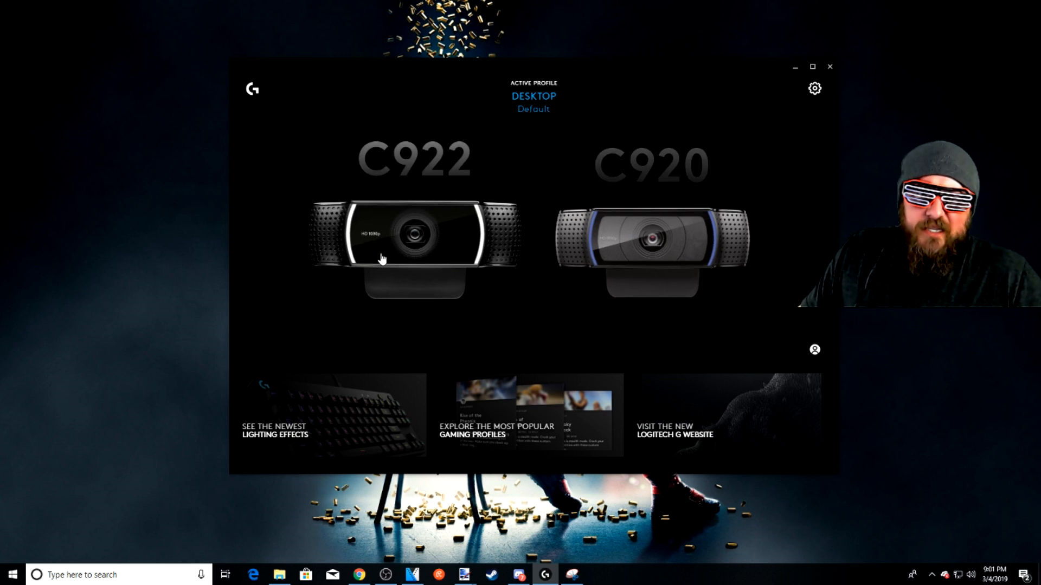
pyautogui.click(428, 248)
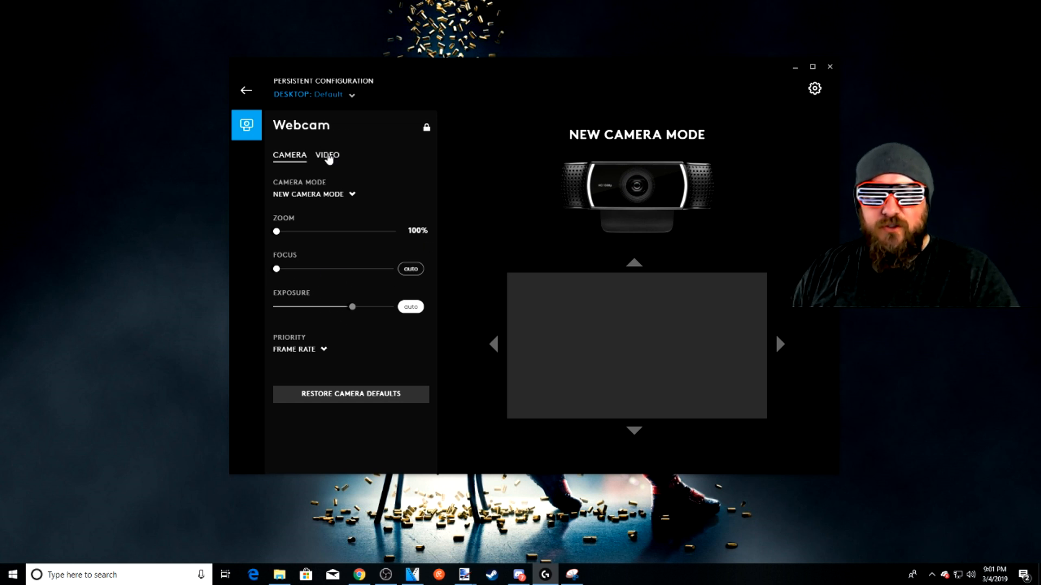
pyautogui.click(328, 155)
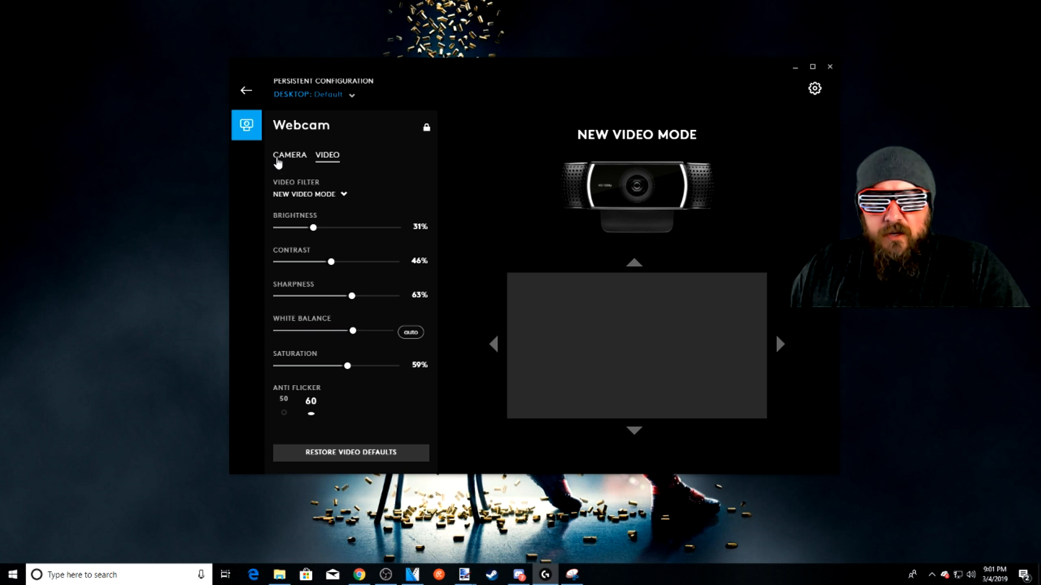
pyautogui.click(285, 157)
pyautogui.click(325, 157)
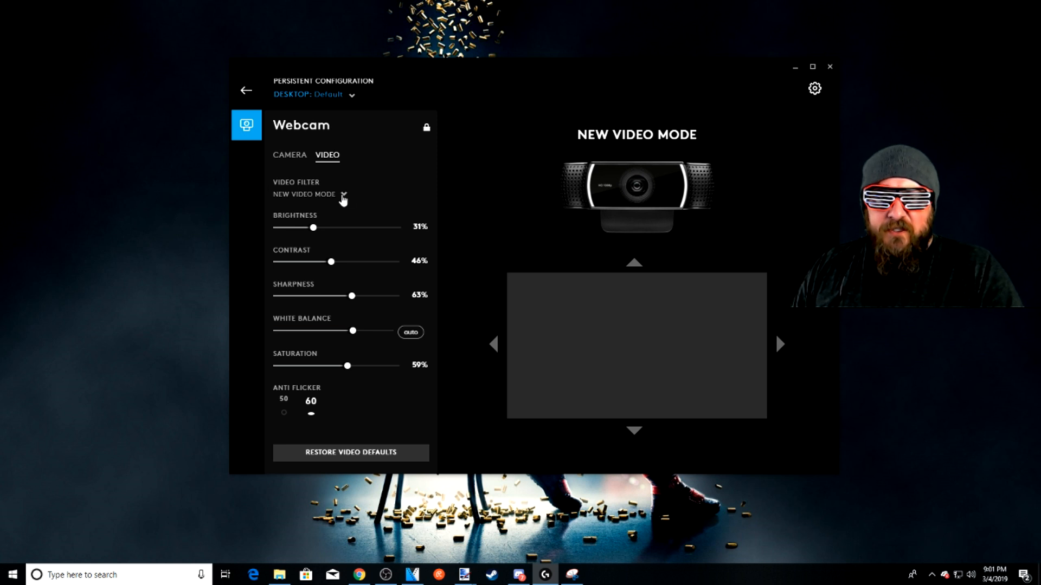
# Examine the C922's available video filters and camera modes, keeping the current selections
pyautogui.click(343, 196)
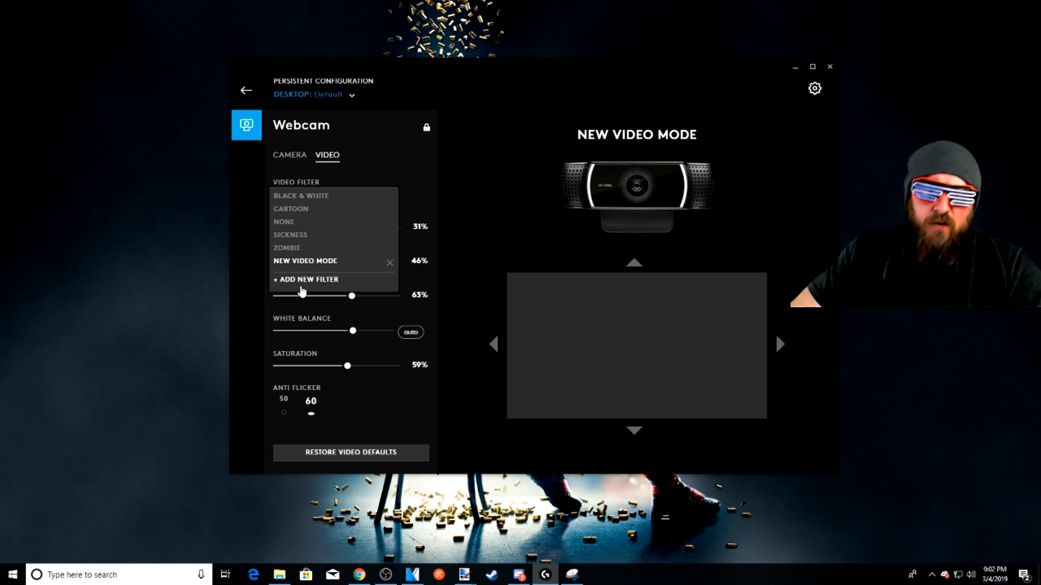
pyautogui.click(401, 140)
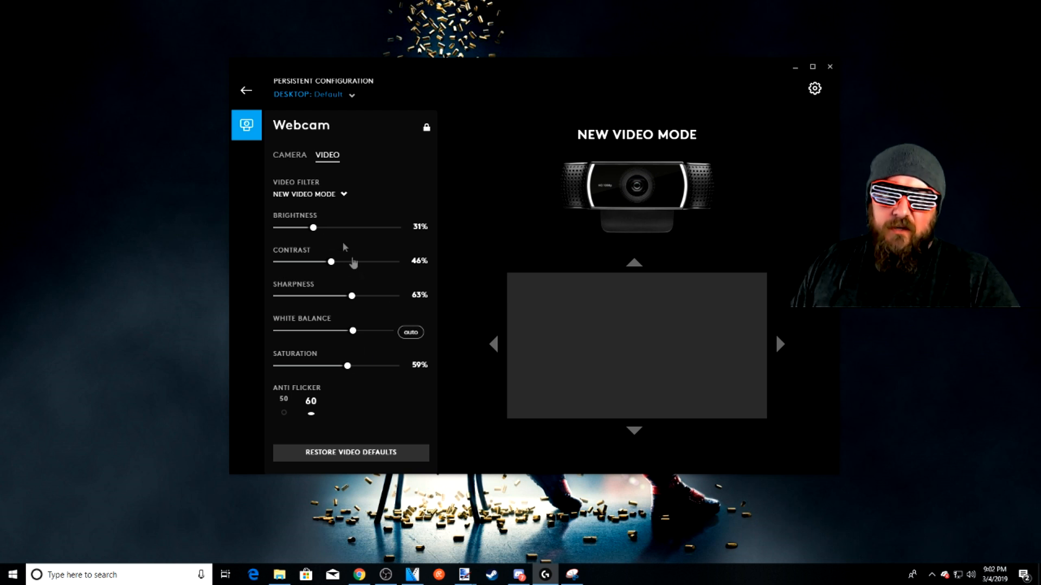
pyautogui.click(291, 157)
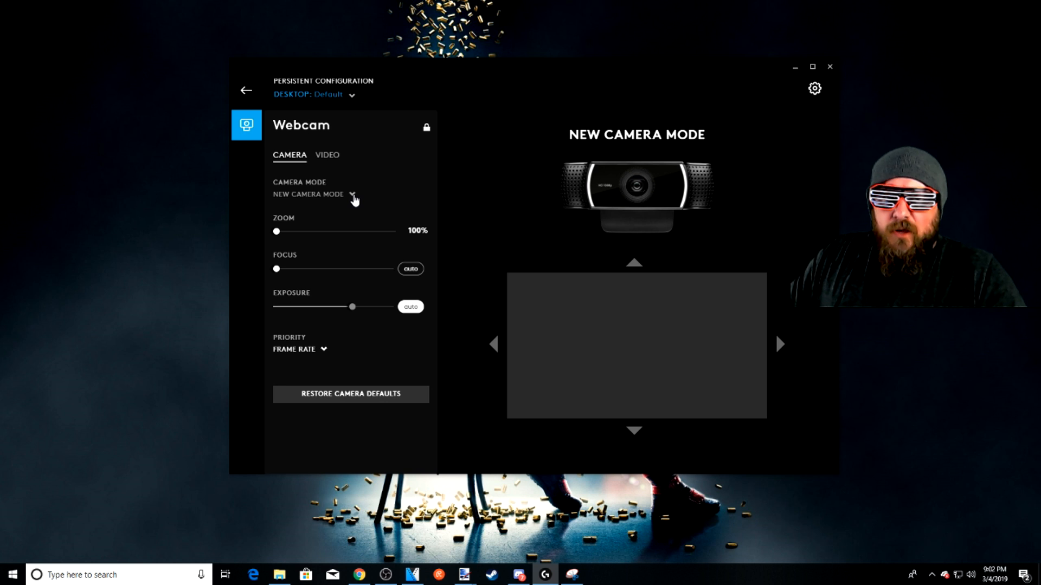
pyautogui.click(354, 198)
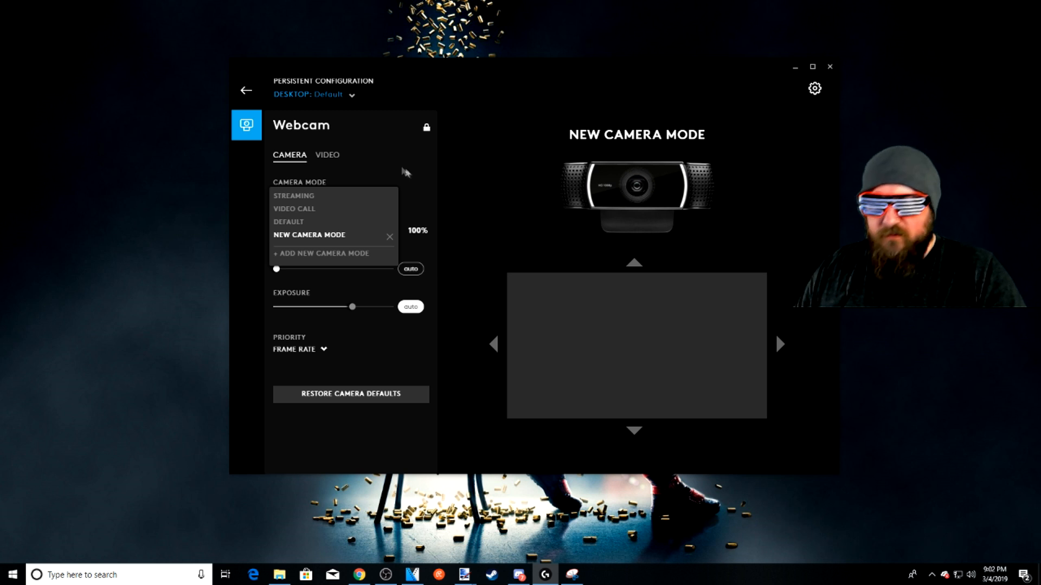
pyautogui.click(396, 161)
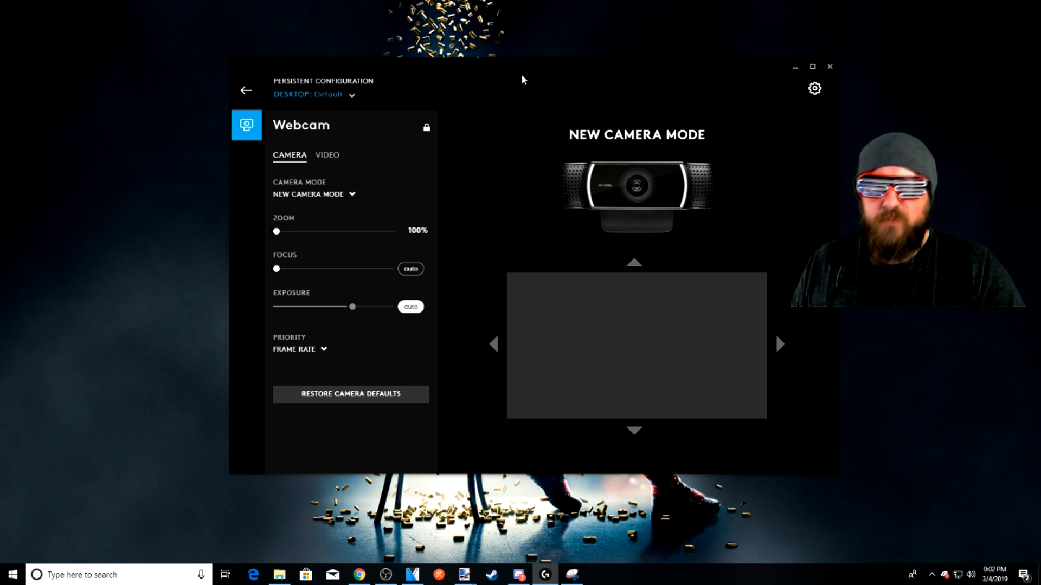
# Place the G HUB window beside the OBS window so the webcam sliders and preview are both accessible
pyautogui.moveTo(523, 80); pyautogui.dragTo(692, 50)
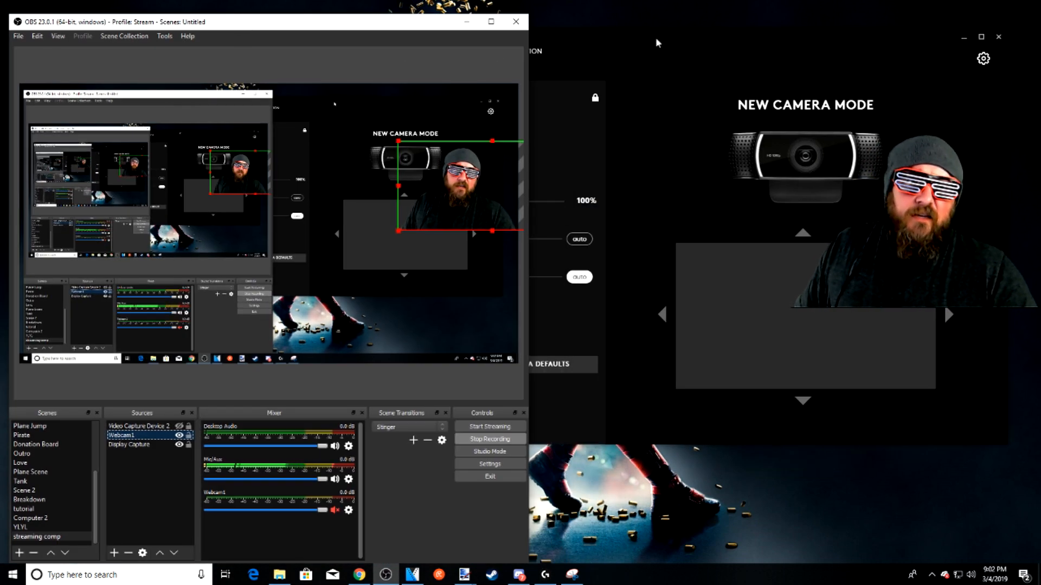
pyautogui.moveTo(656, 37); pyautogui.dragTo(793, 47)
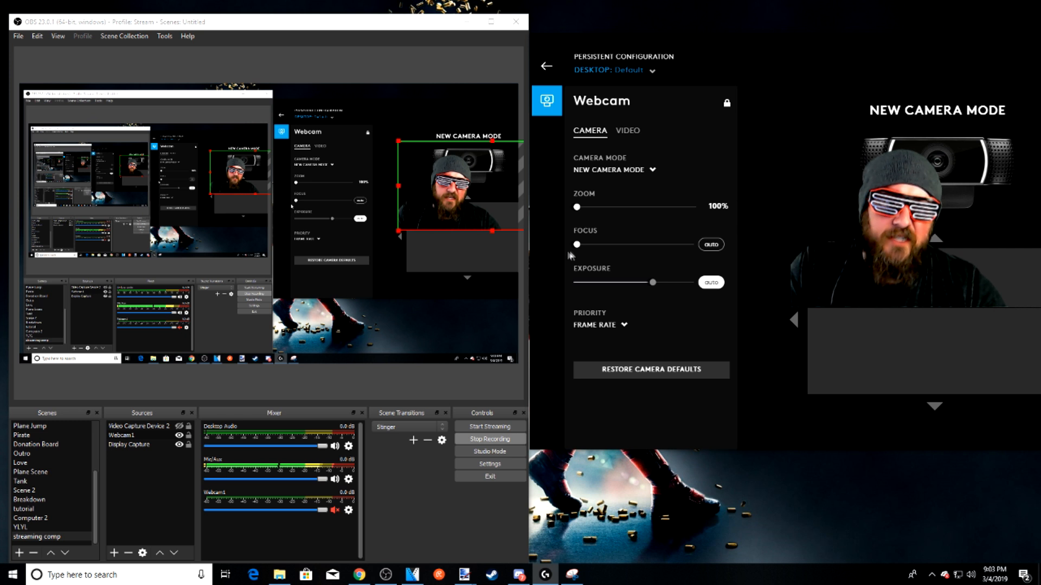
# Test the C922's manual focus by raising it well above the minimum and returning it to the minimum
pyautogui.moveTo(576, 244); pyautogui.dragTo(670, 244)
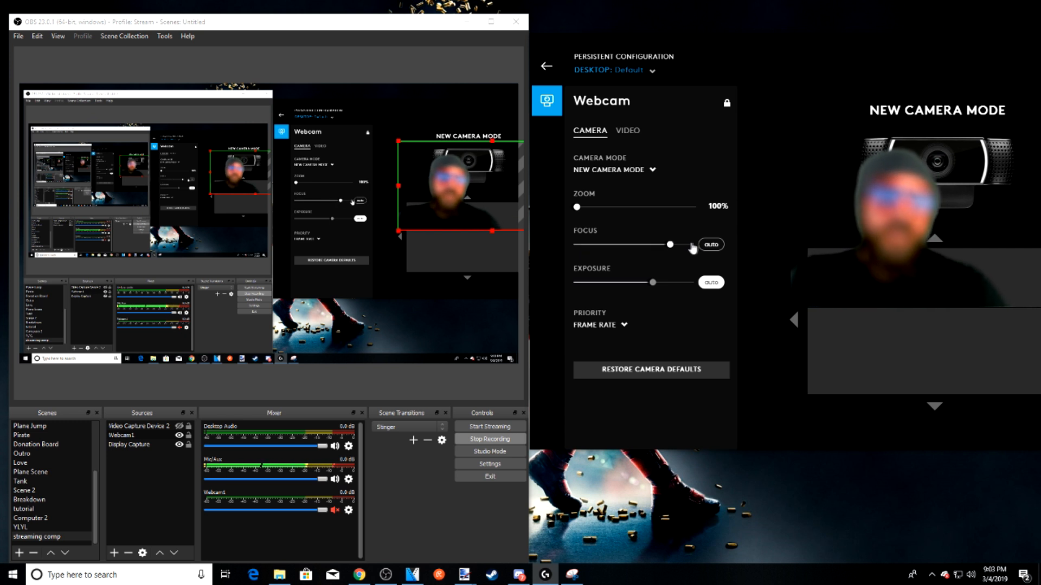
pyautogui.moveTo(669, 244); pyautogui.dragTo(562, 250)
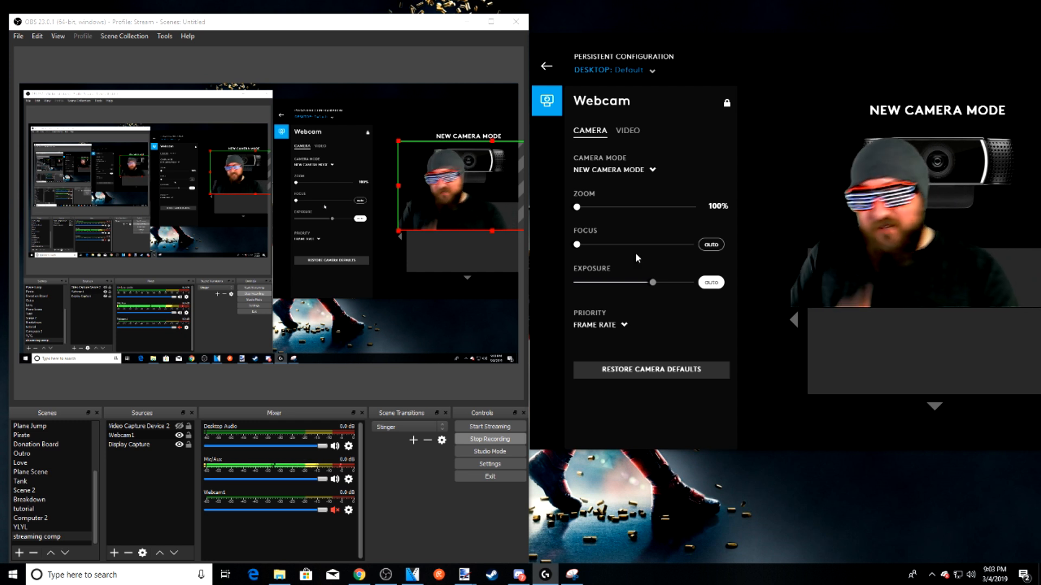
# Examine the C922's Priority options, zoom setting and video adjustments without changing them, and return to the Camera settings
pyautogui.click(625, 326)
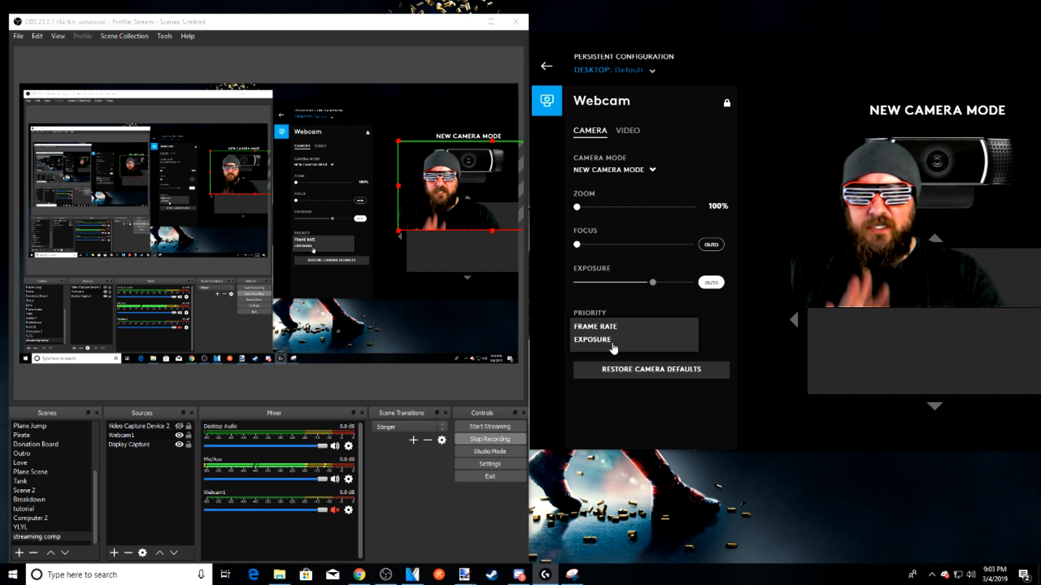
pyautogui.click(727, 313)
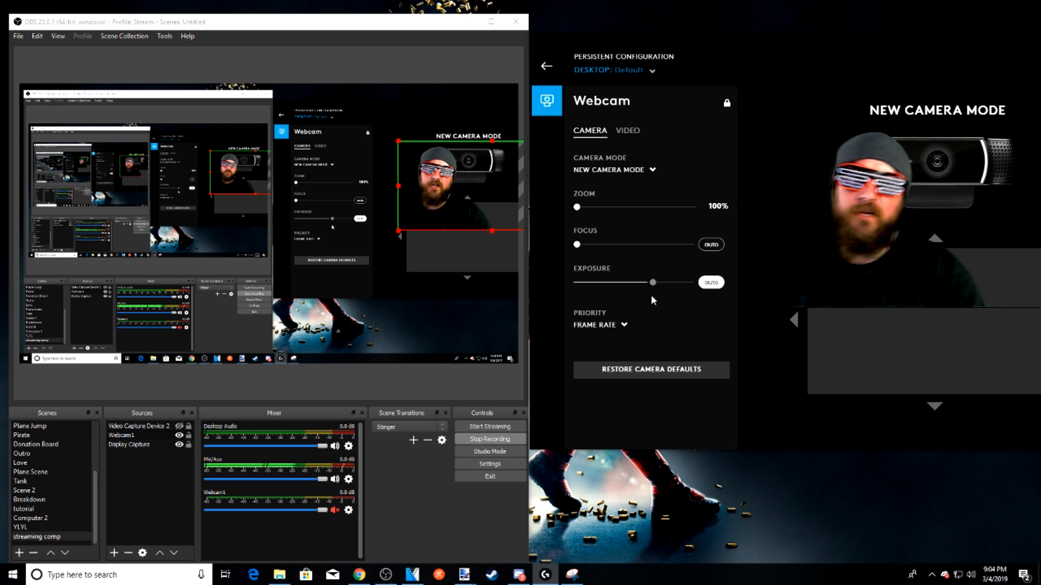
pyautogui.moveTo(582, 209)
pyautogui.mouseDown()
pyautogui.moveTo(657, 212)
pyautogui.moveTo(577, 213)
pyautogui.mouseUp()
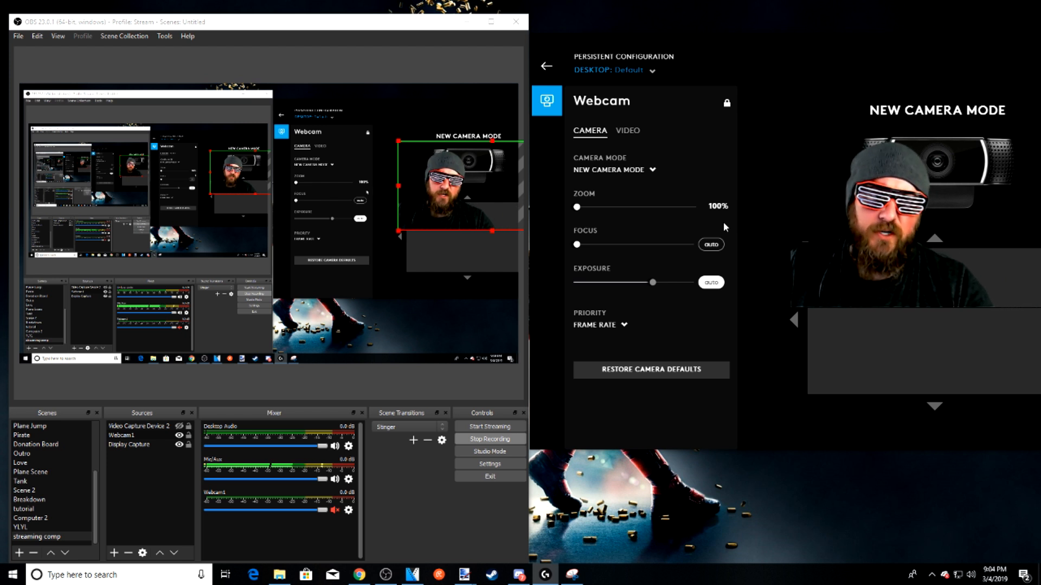
pyautogui.click(630, 134)
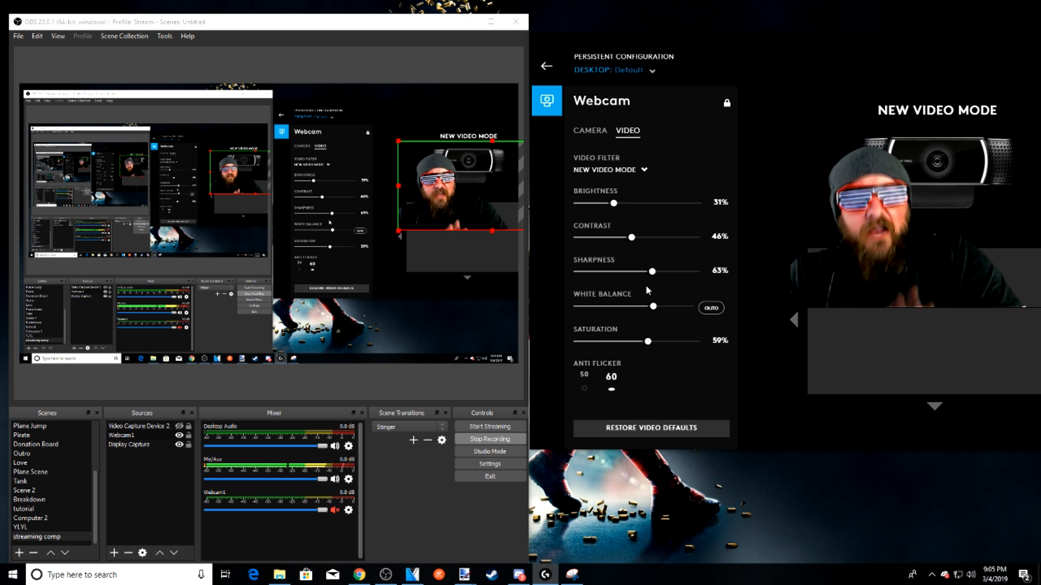
pyautogui.click(590, 131)
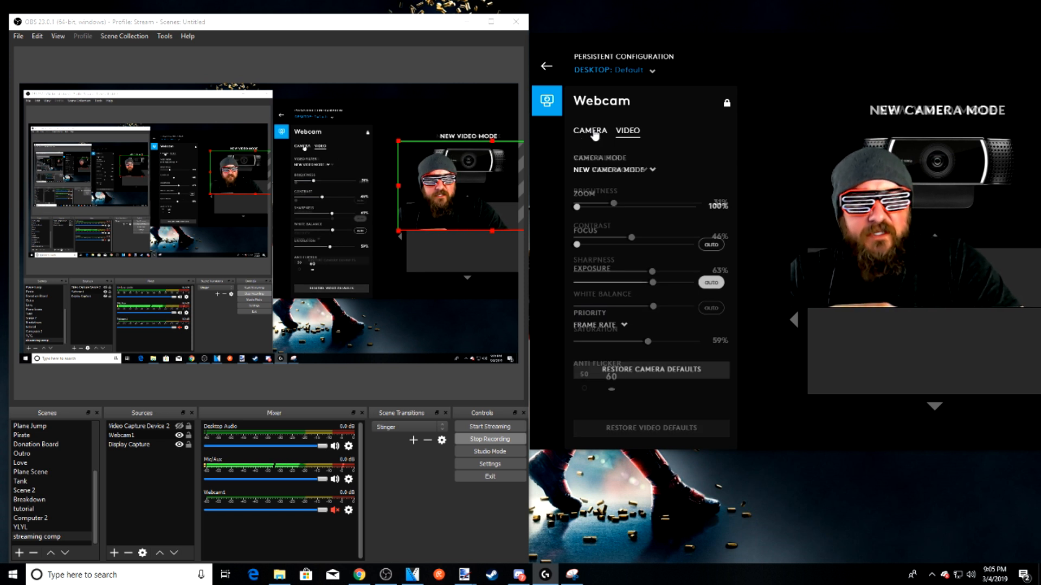
# Switch the webcam settings to per-profile configuration, view the Video settings, and make them persistent across all profiles again
pyautogui.click(727, 104)
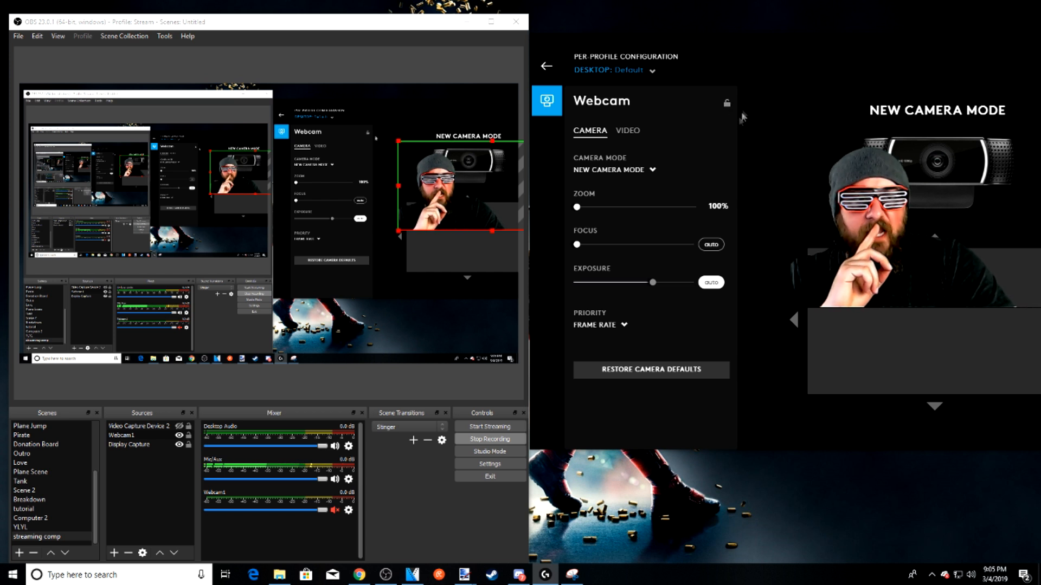
pyautogui.click(628, 130)
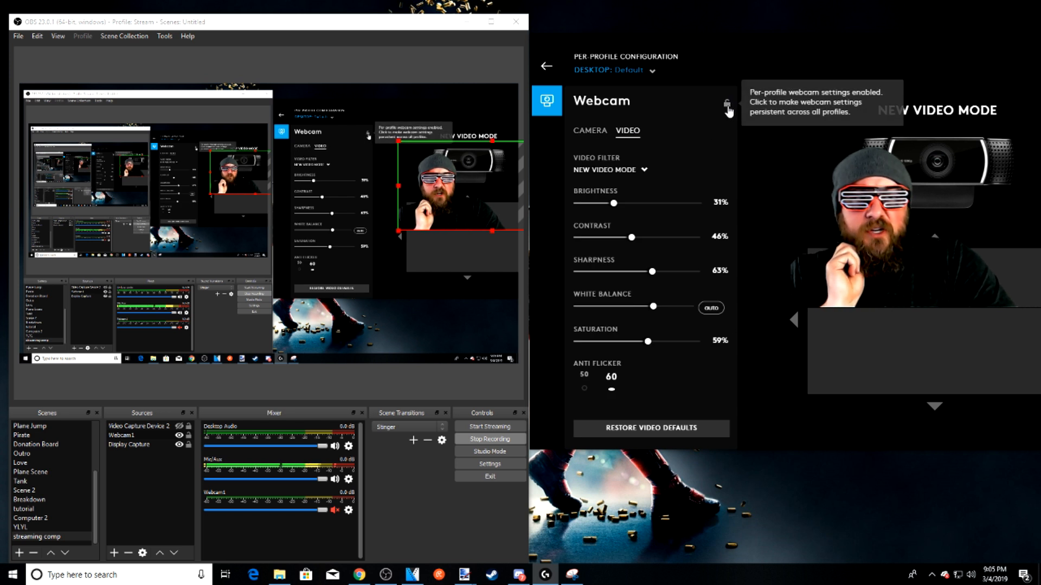
pyautogui.click(726, 105)
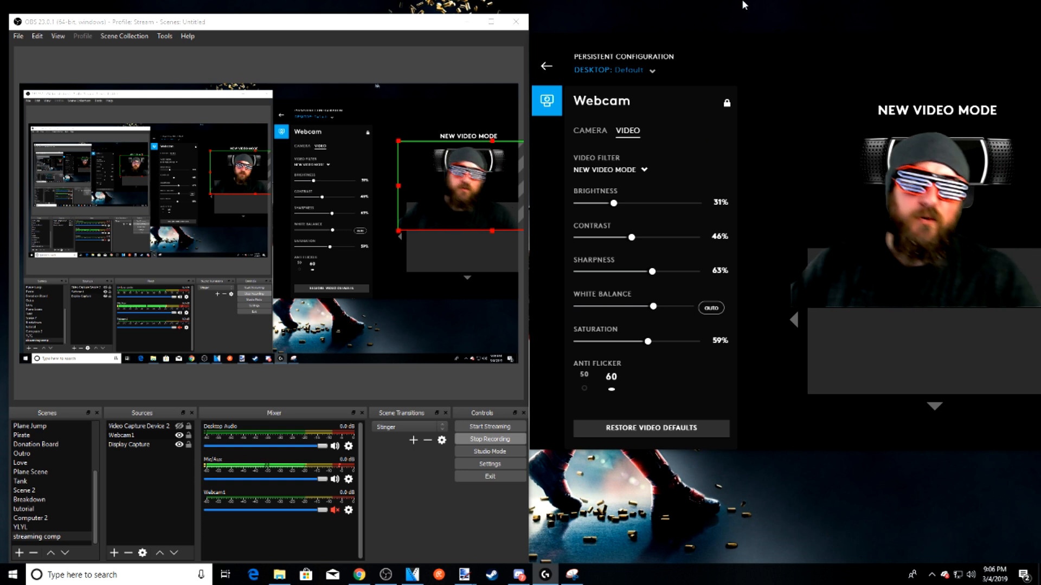
# Minimize G HUB and reposition the OBS window on the desktop
pyautogui.moveTo(782, 39); pyautogui.dragTo(577, 67)
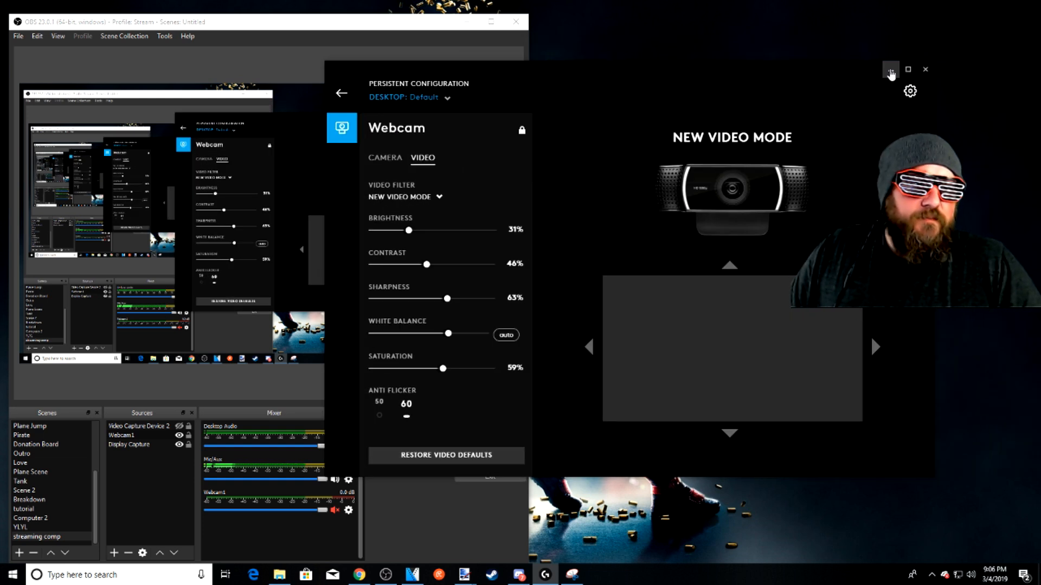
pyautogui.click(889, 70)
pyautogui.moveTo(223, 27); pyautogui.dragTo(357, 18)
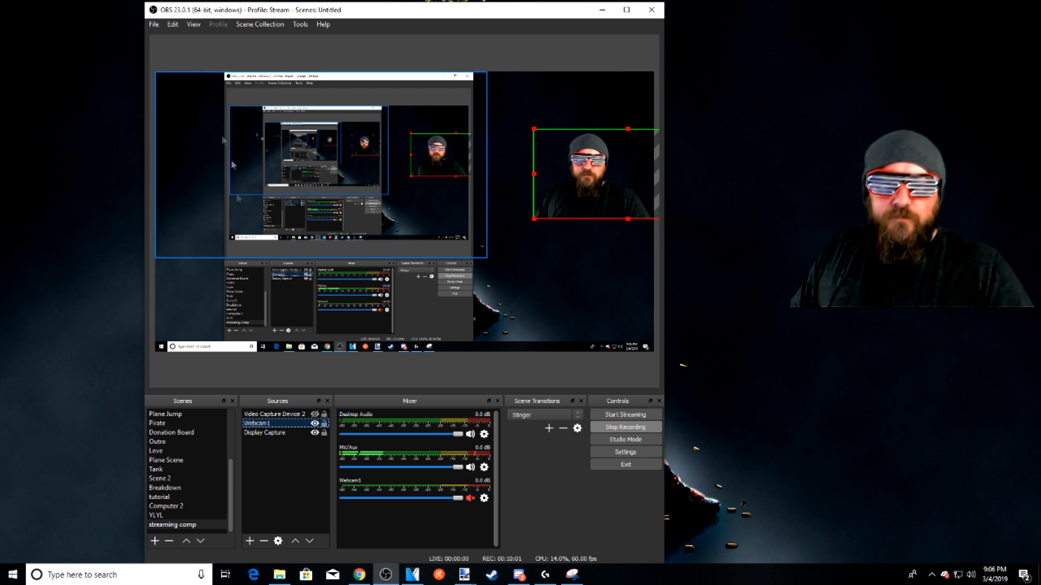
# Open the Webcam1 source properties, check the Resolution/FPS Type choices without changing them, and select 60 as the FPS
pyautogui.rightClick(295, 424)
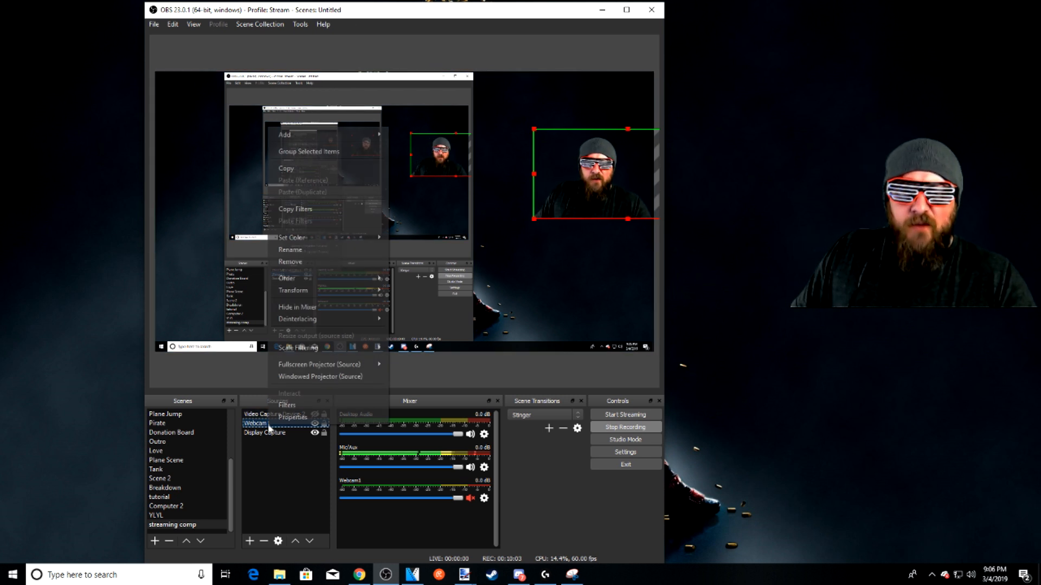
pyautogui.click(295, 420)
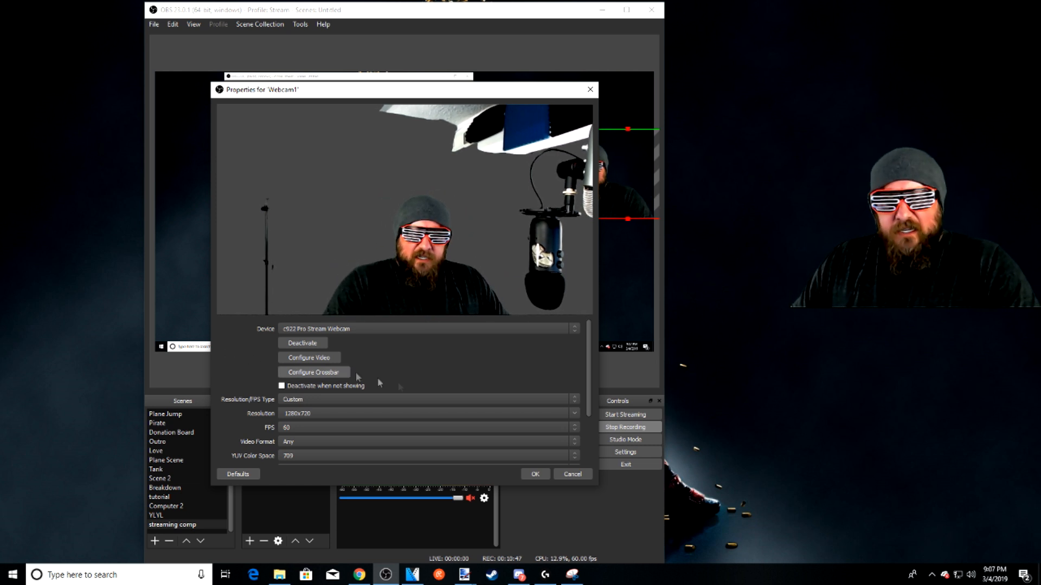
pyautogui.click(285, 399)
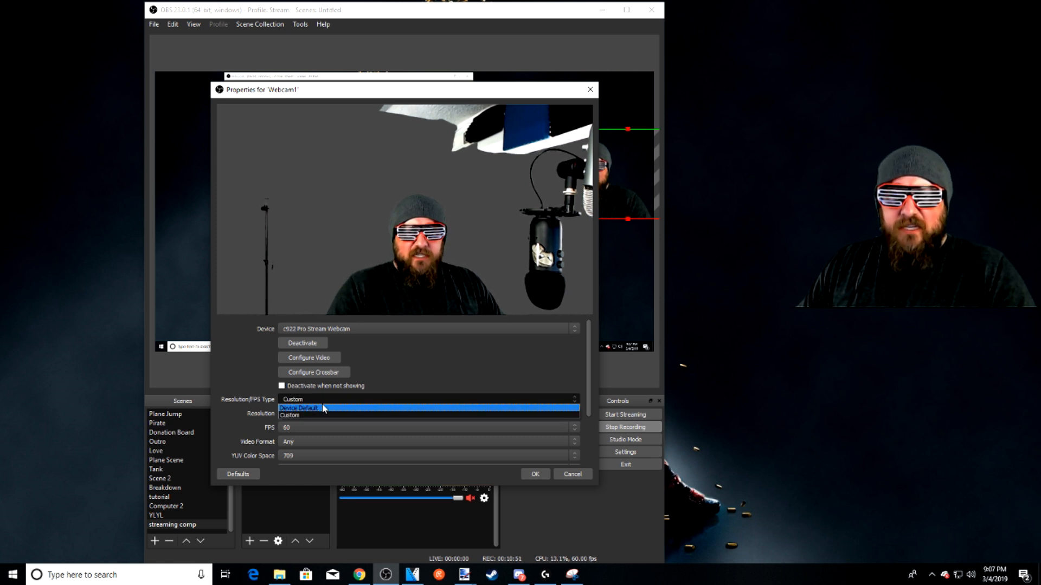
pyautogui.click(565, 362)
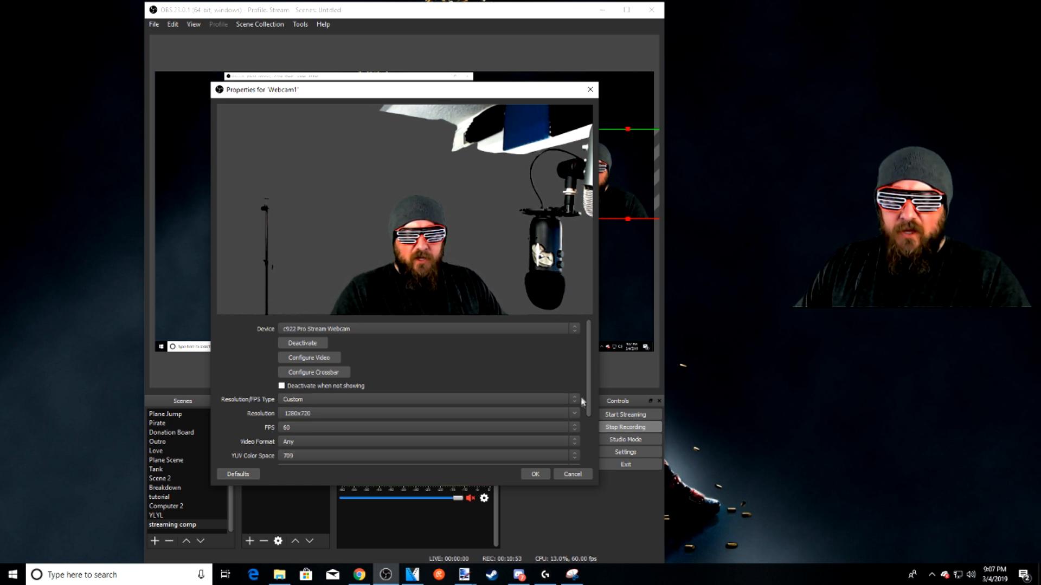
pyautogui.click(576, 428)
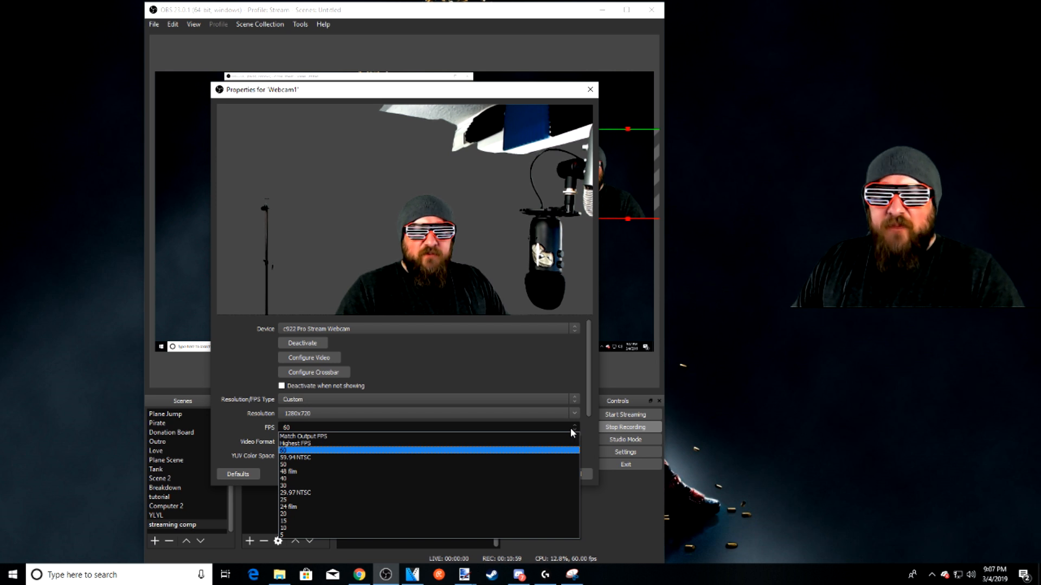
pyautogui.click(311, 450)
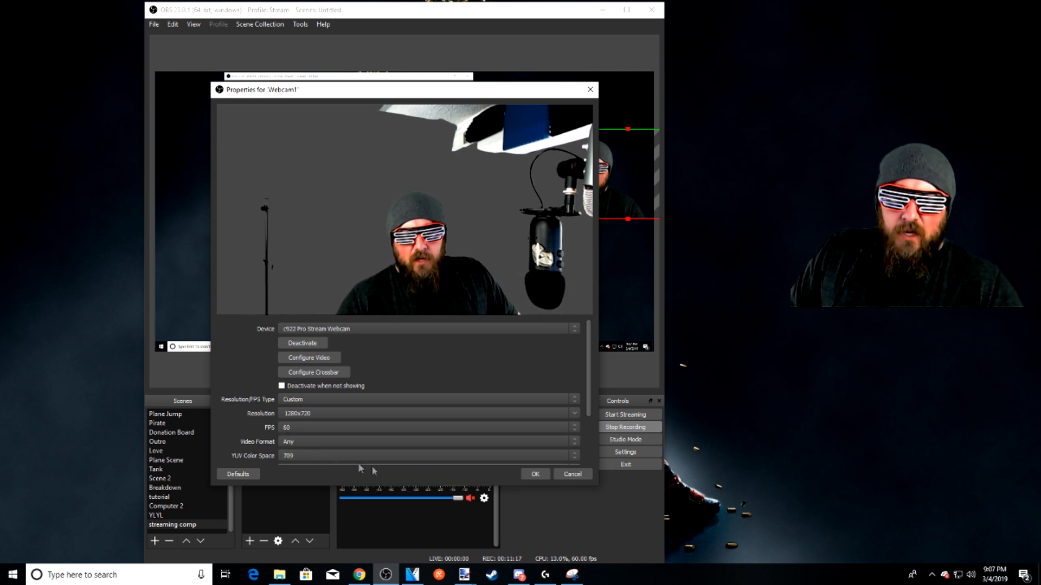
# Try the Default and 601 options for the webcam's YUV Color Space, and set it to Default
pyautogui.moveTo(588, 359); pyautogui.dragTo(592, 383)
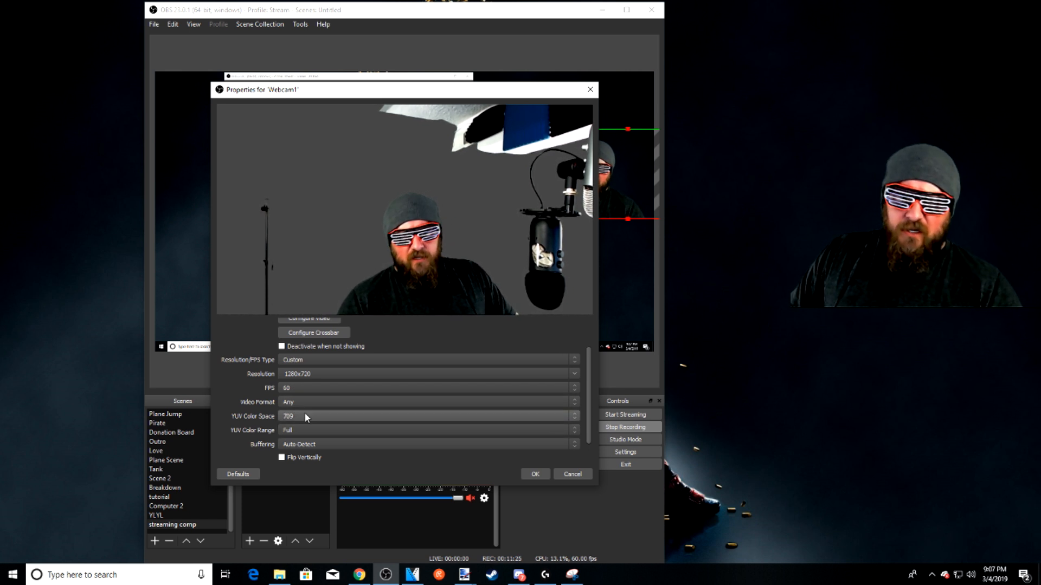
pyautogui.click(304, 416)
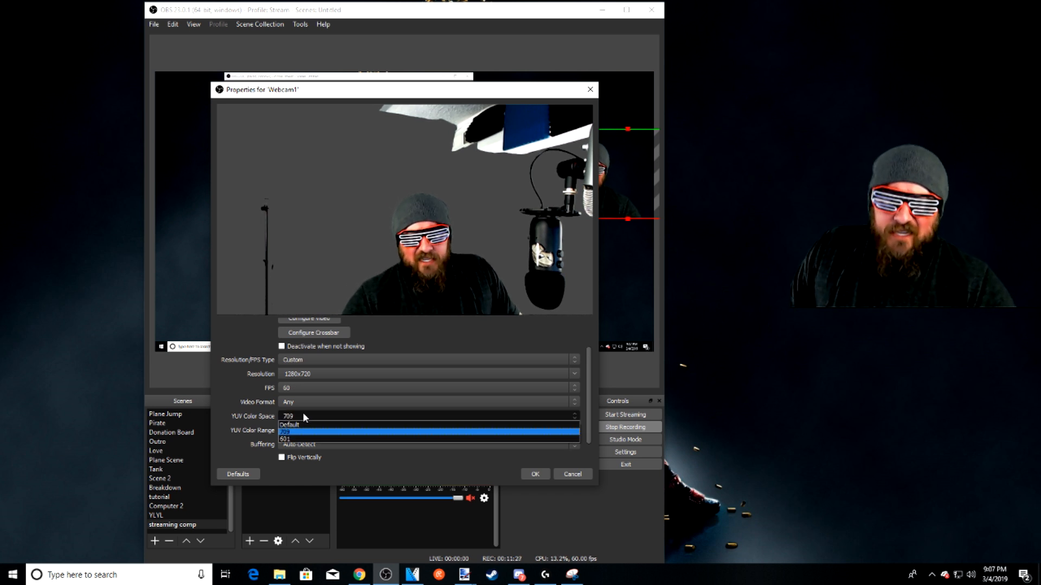
pyautogui.click(311, 425)
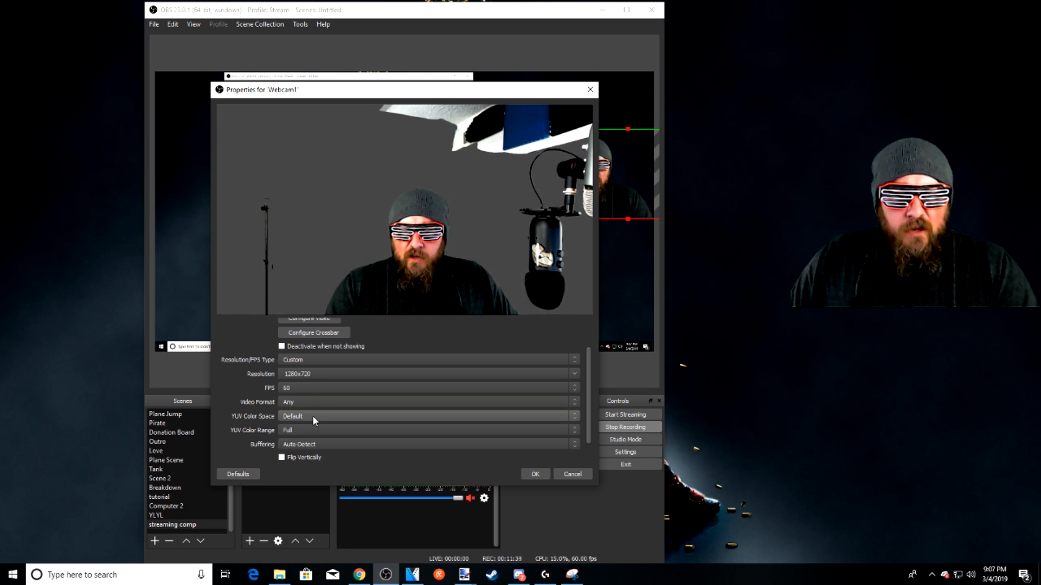
pyautogui.click(312, 415)
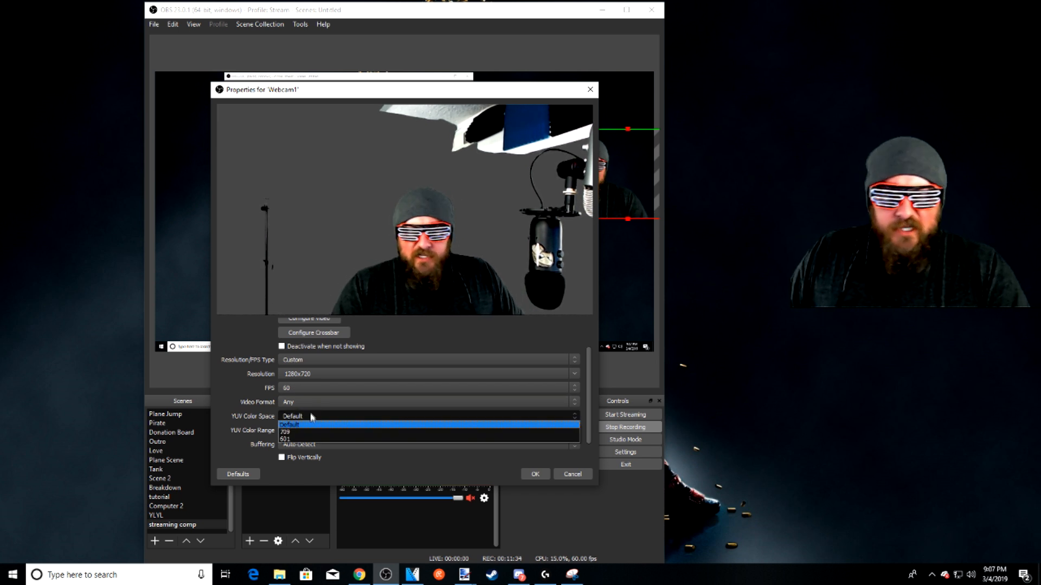
pyautogui.click(292, 439)
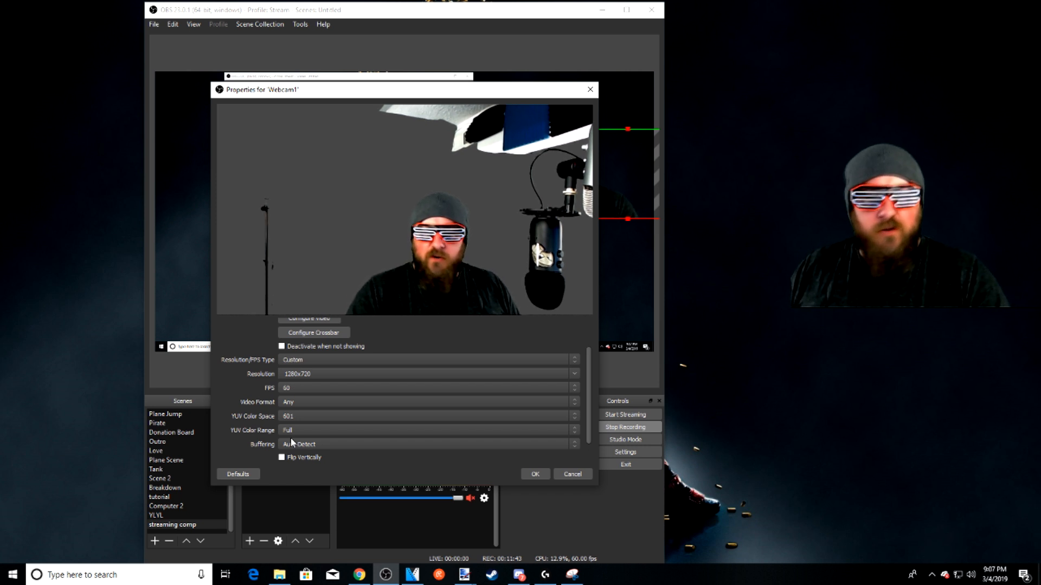
pyautogui.click(300, 416)
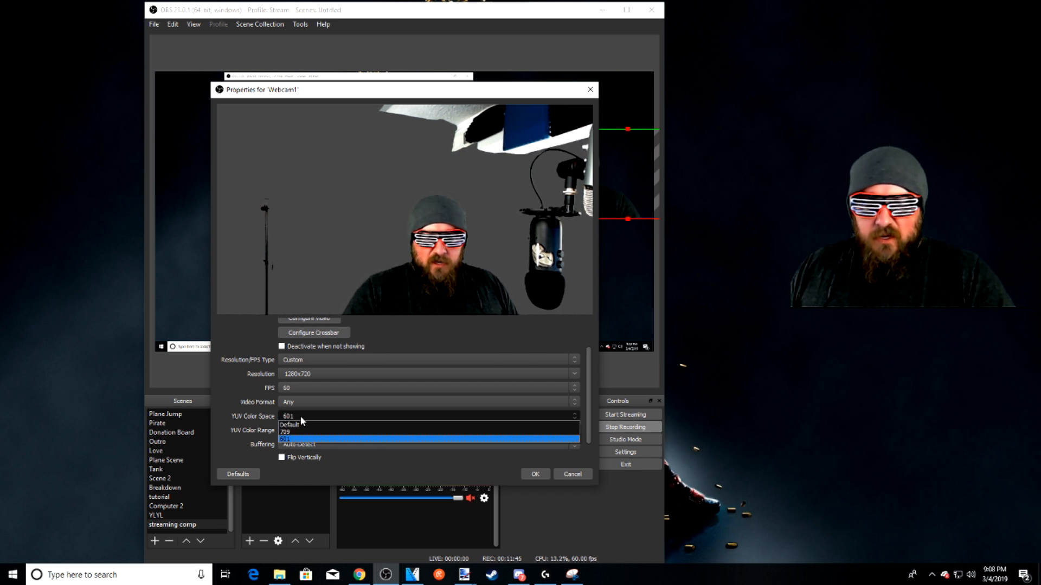
pyautogui.click(296, 427)
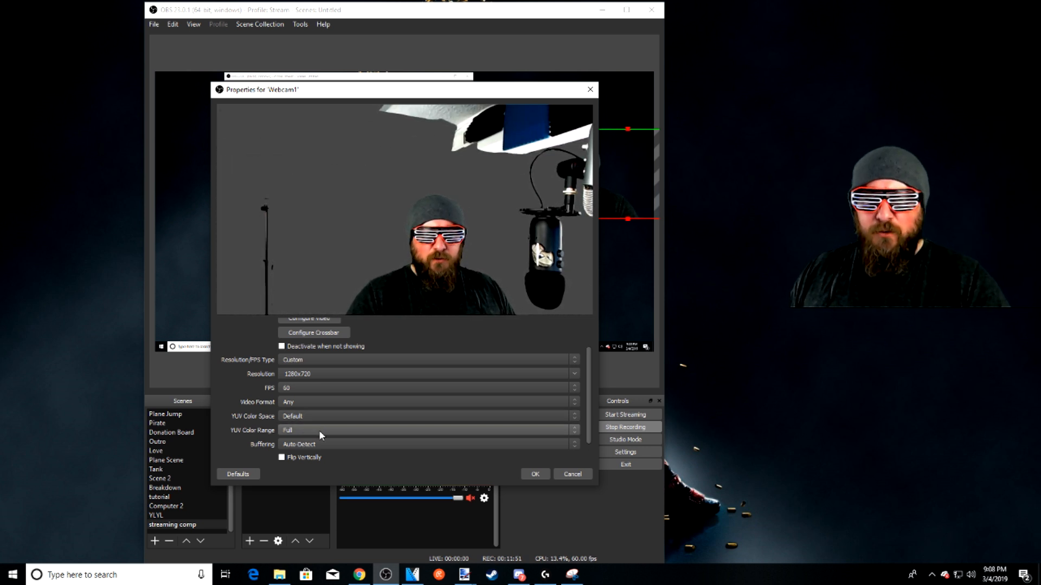
# Try the Partial YUV Color Range, set it back to Full, and accept the Webcam1 properties
pyautogui.click(309, 431)
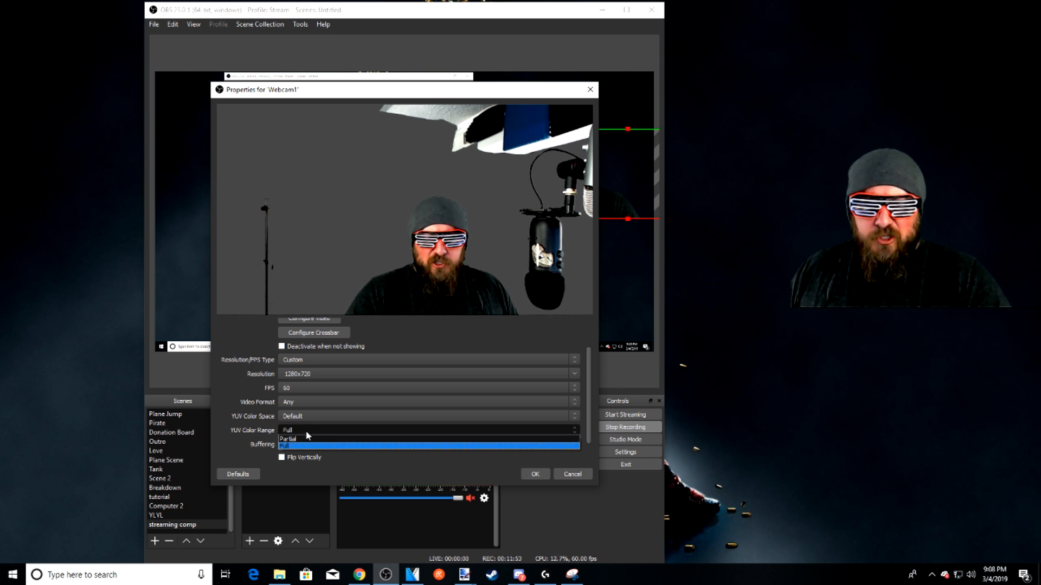
pyautogui.click(295, 439)
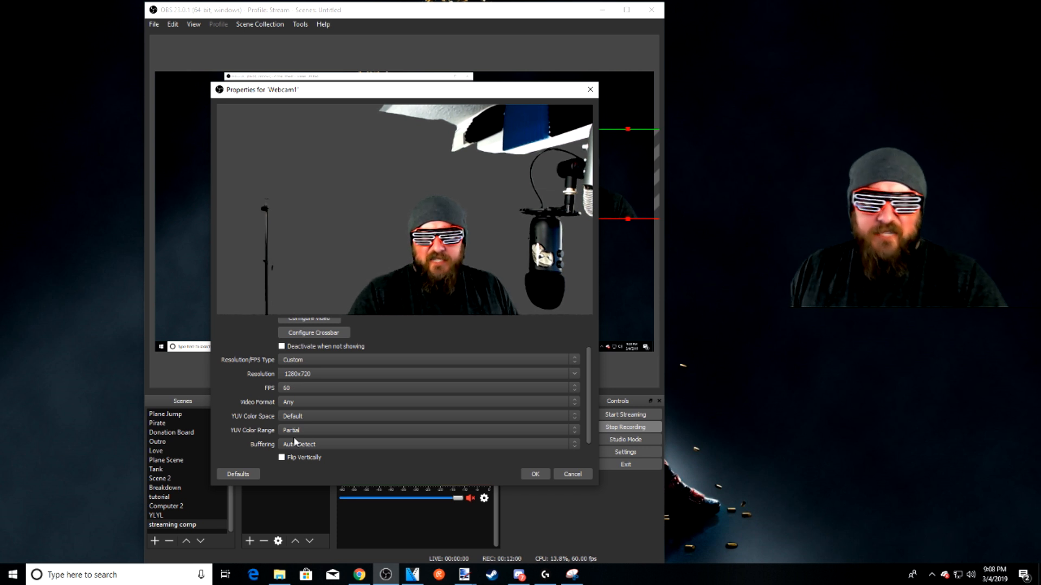
pyautogui.click(304, 430)
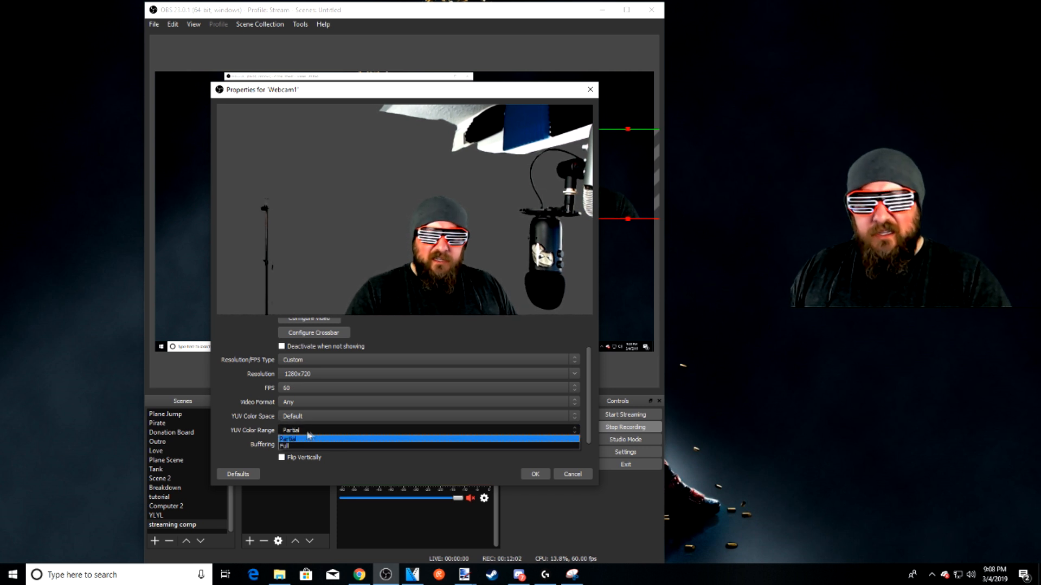
pyautogui.click(310, 446)
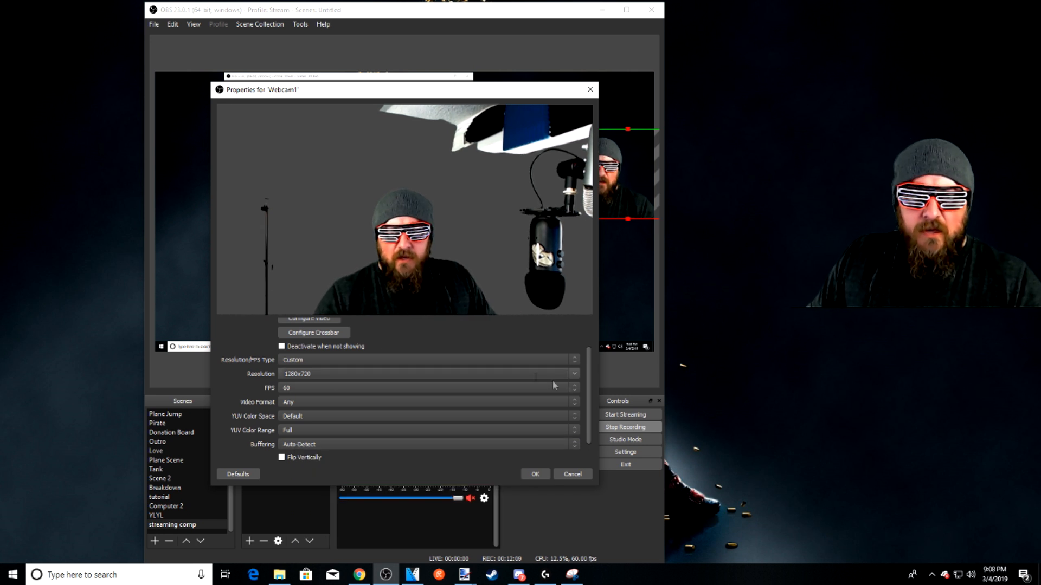
pyautogui.scroll(-2, 591, 385)
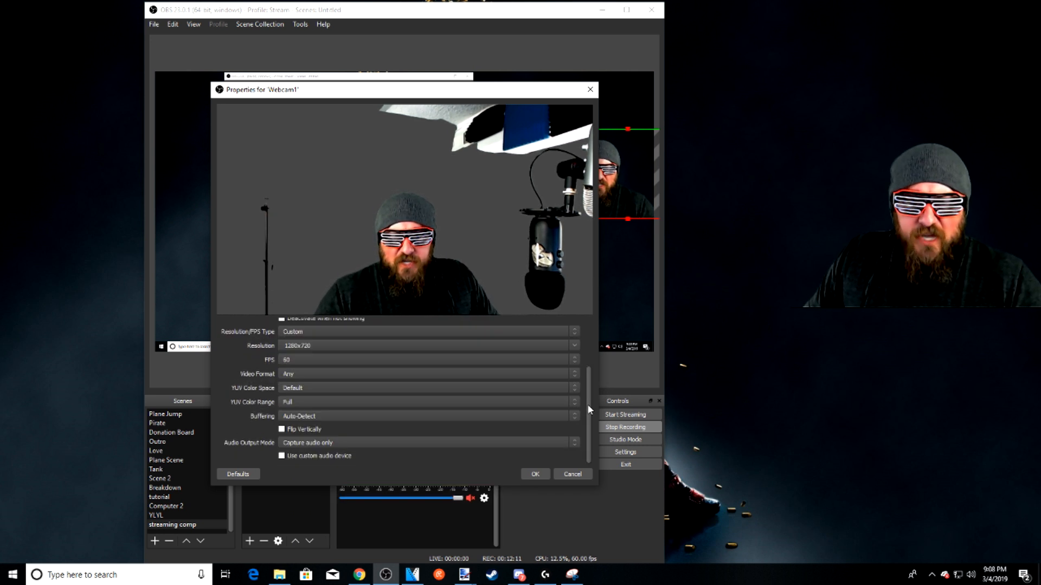
pyautogui.click(536, 474)
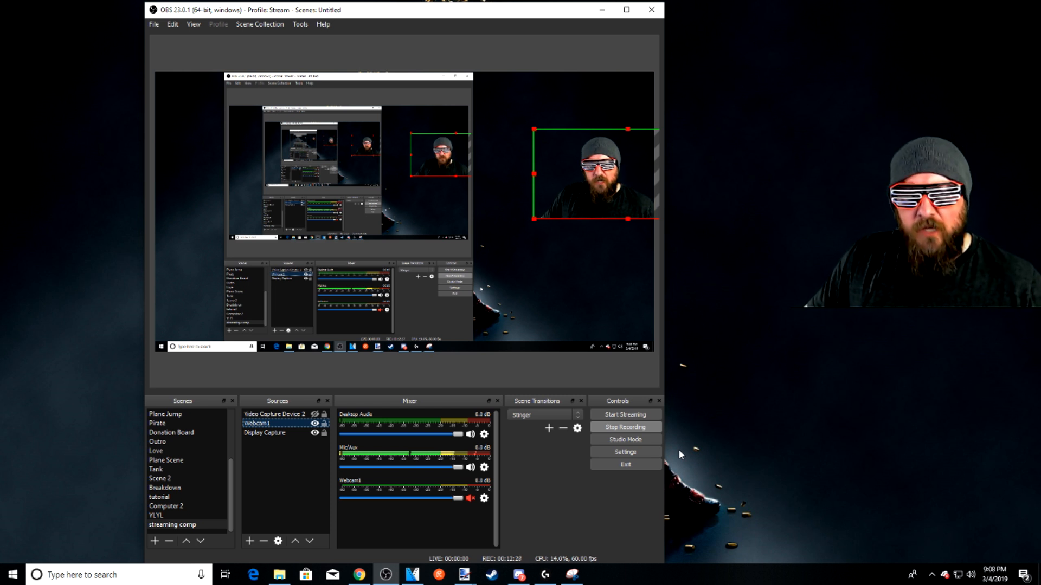
# Open the filters for Webcam1 and move their window aside to uncover the webcam in the OBS preview
pyautogui.rightClick(259, 426)
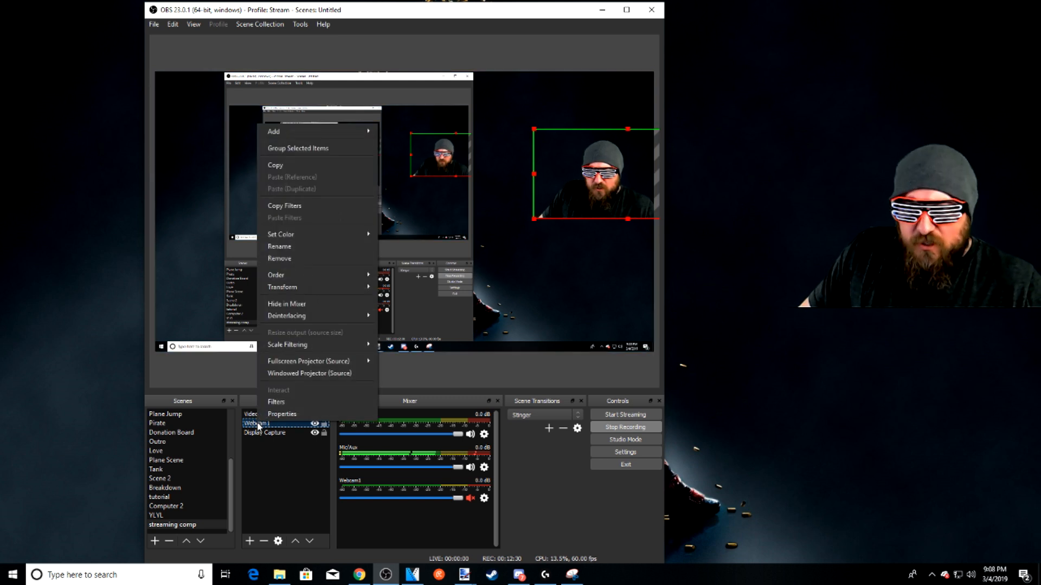
pyautogui.click(277, 402)
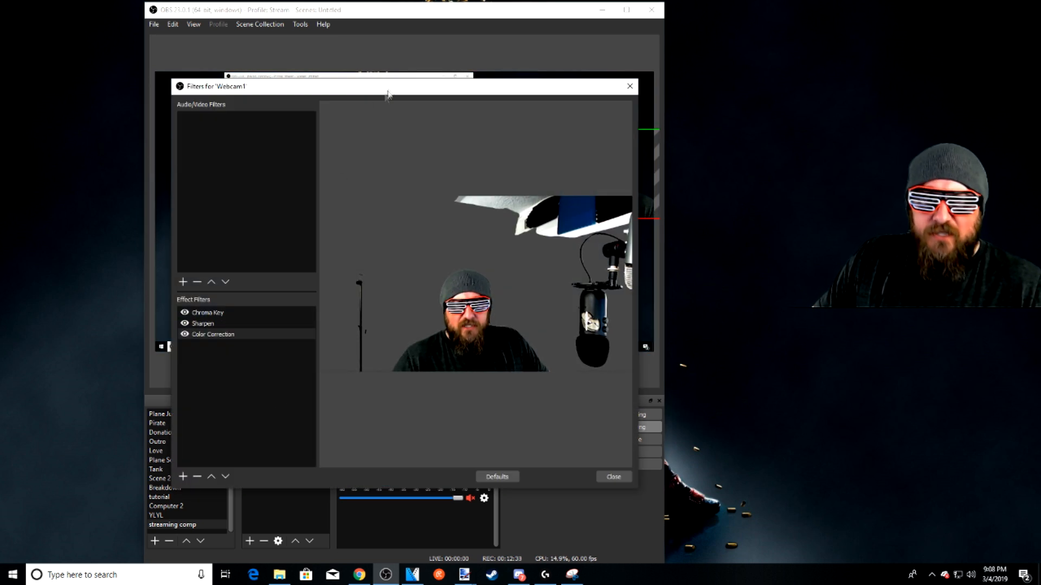
pyautogui.moveTo(387, 87); pyautogui.dragTo(258, 62)
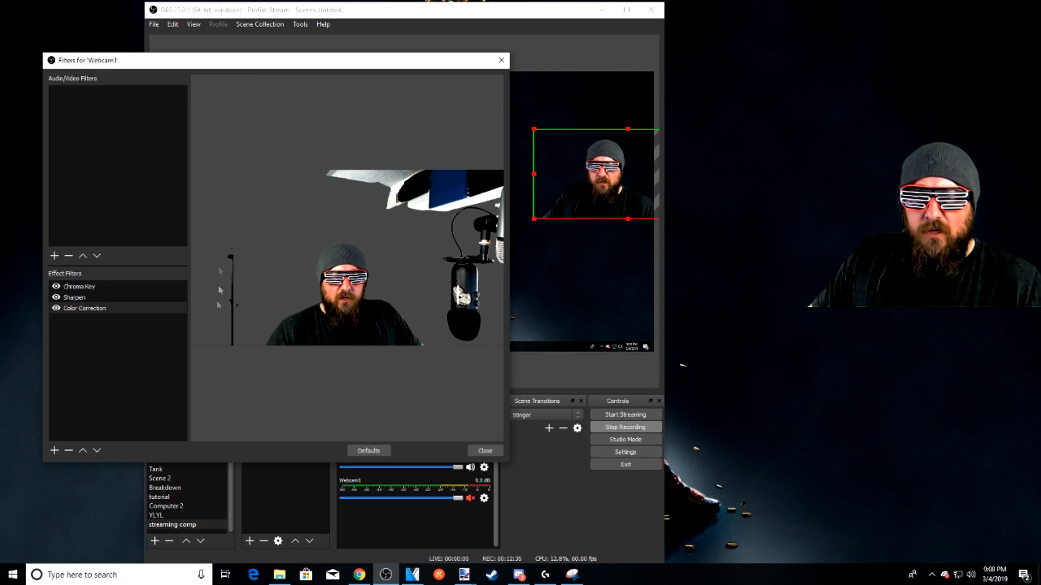
# Temporarily turn off the Chroma Key filter to compare the unkeyed webcam image, and turn it back on
pyautogui.click(56, 288)
pyautogui.click(55, 287)
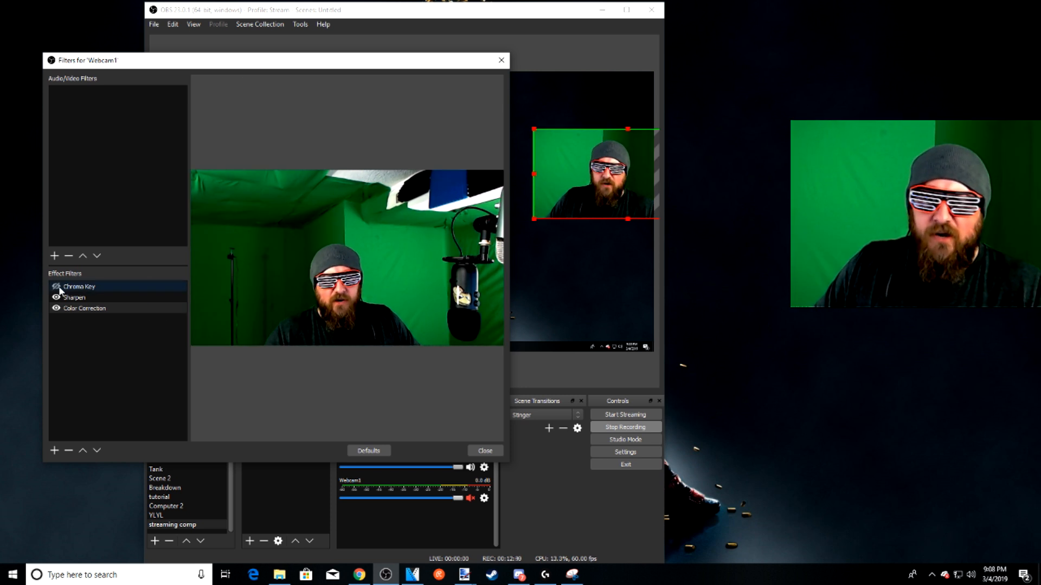
pyautogui.click(56, 290)
pyautogui.click(56, 287)
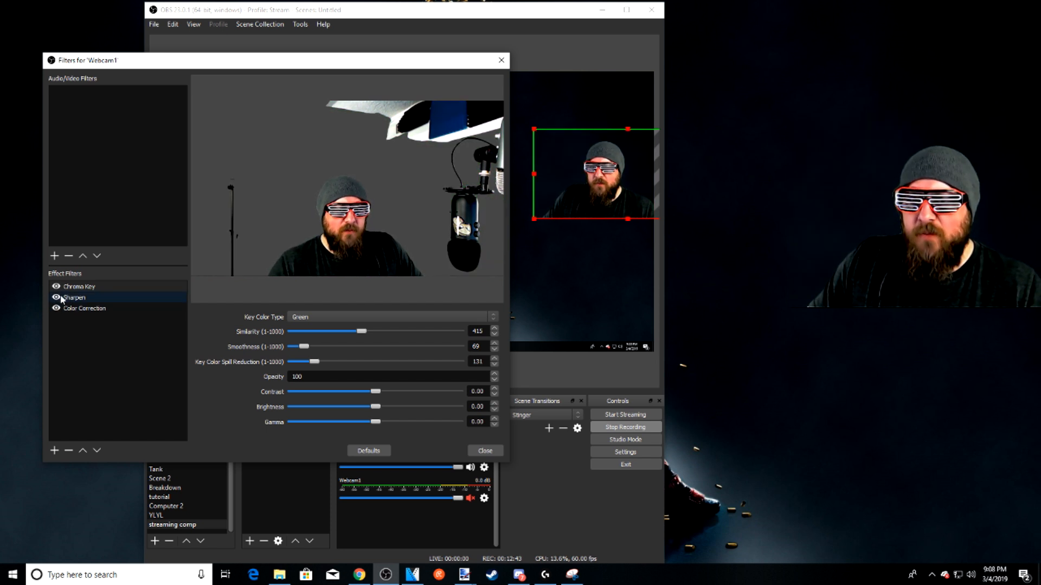
# Display the Color Correction settings and turn off the Sharpen and Color Correction filters on Webcam1
pyautogui.click(65, 309)
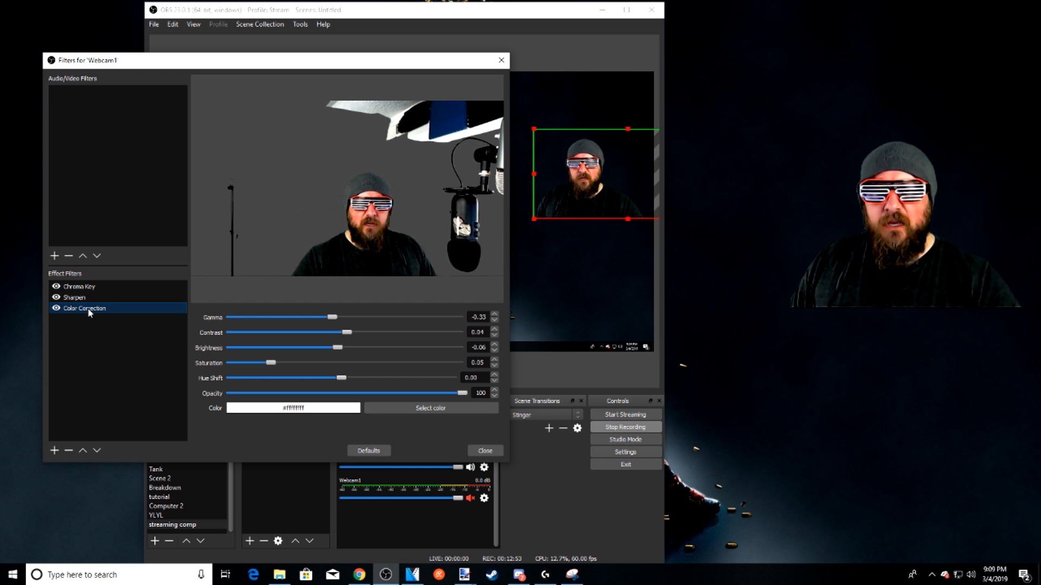
pyautogui.click(56, 298)
pyautogui.click(55, 308)
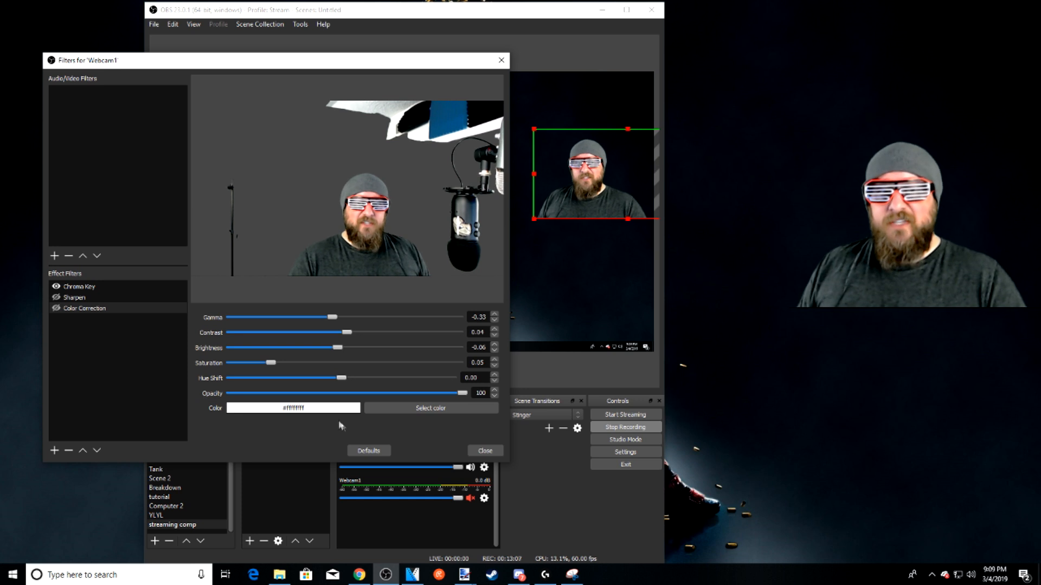
# Switch to G HUB, view the webcam's Video settings alongside the OBS filters, and close the G HUB window
pyautogui.click(548, 578)
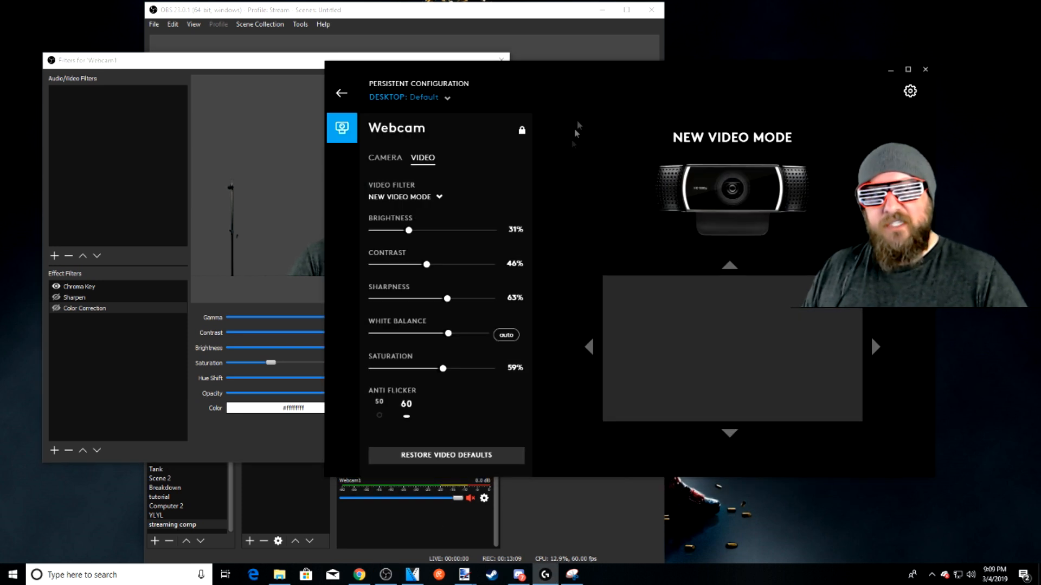
pyautogui.moveTo(564, 84); pyautogui.dragTo(755, 84)
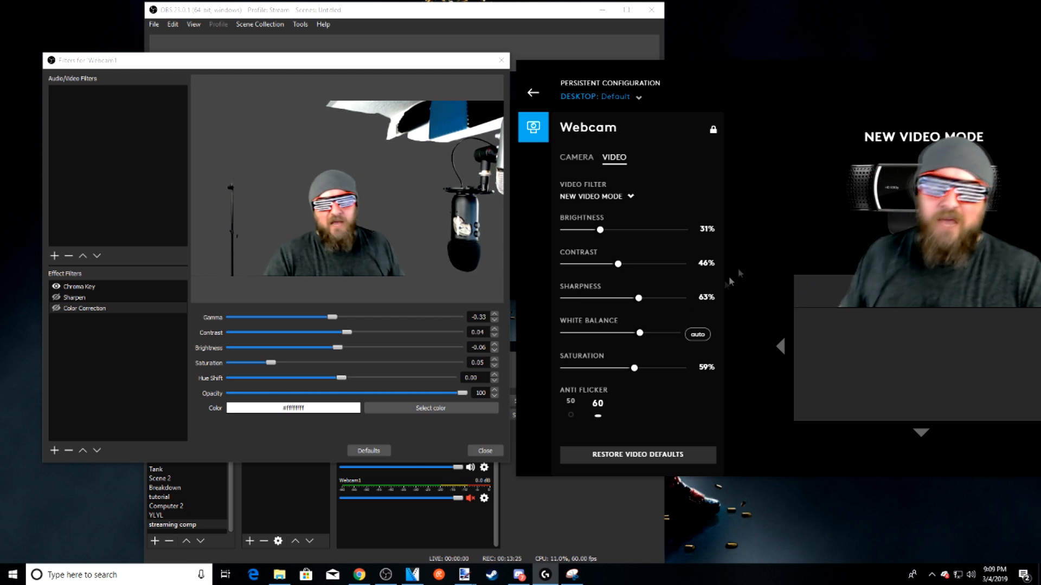
pyautogui.moveTo(824, 67); pyautogui.dragTo(643, 68)
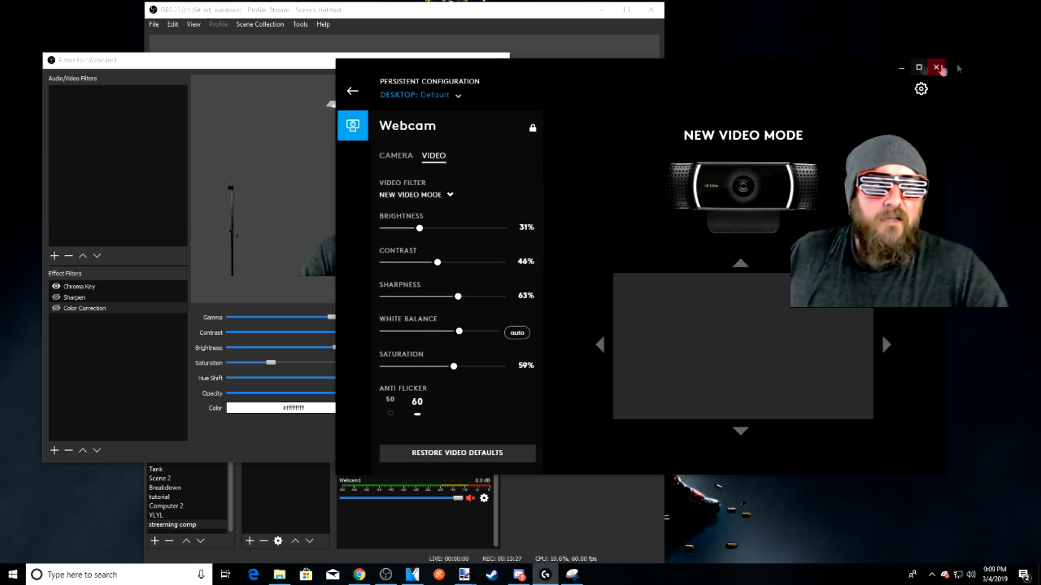
pyautogui.click(936, 67)
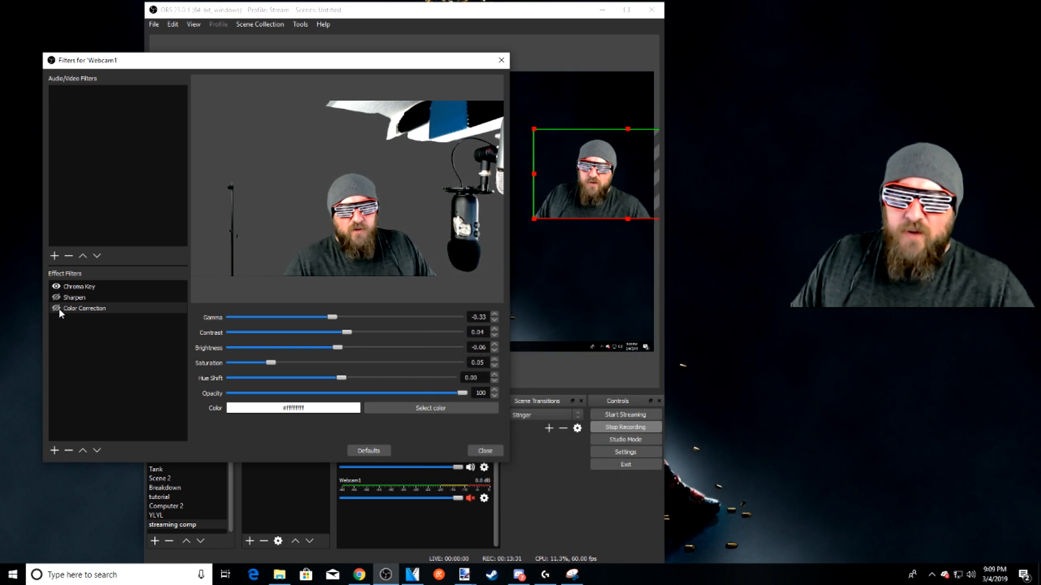
# View the effect filter types that can be added, and turn the Color Correction and Sharpen filters back on
pyautogui.click(54, 450)
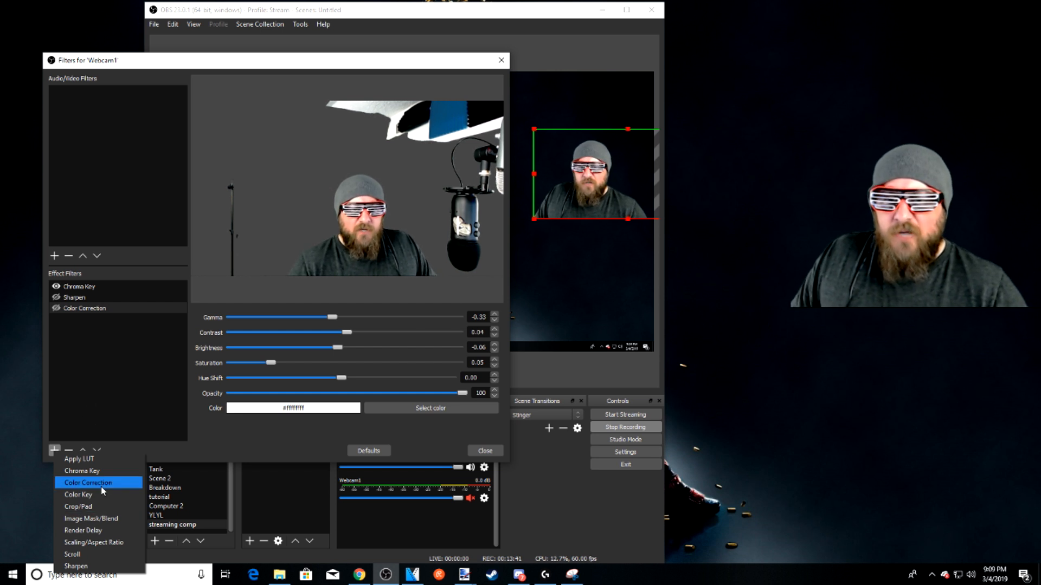
pyautogui.click(112, 413)
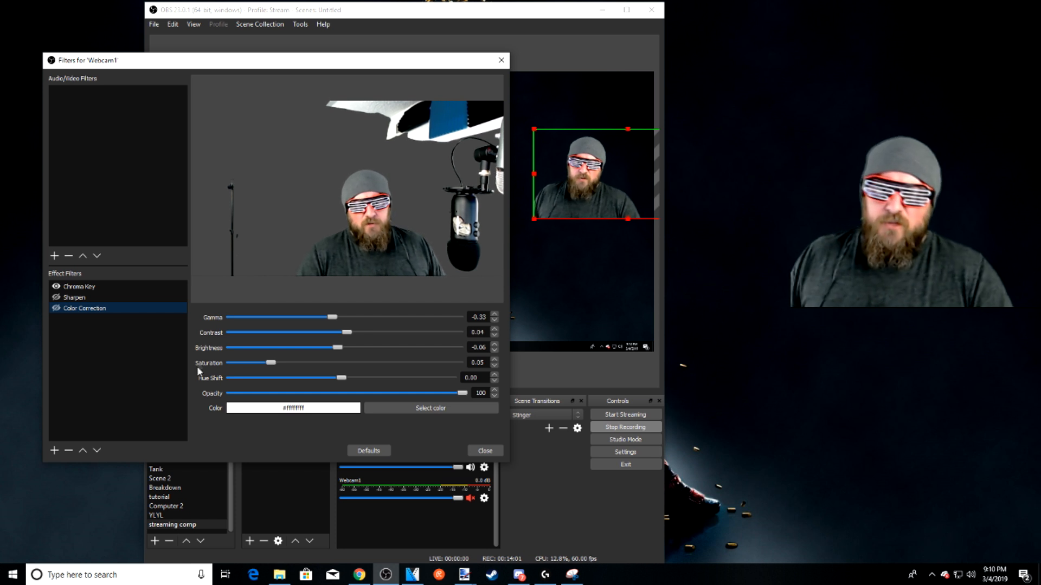
pyautogui.click(57, 308)
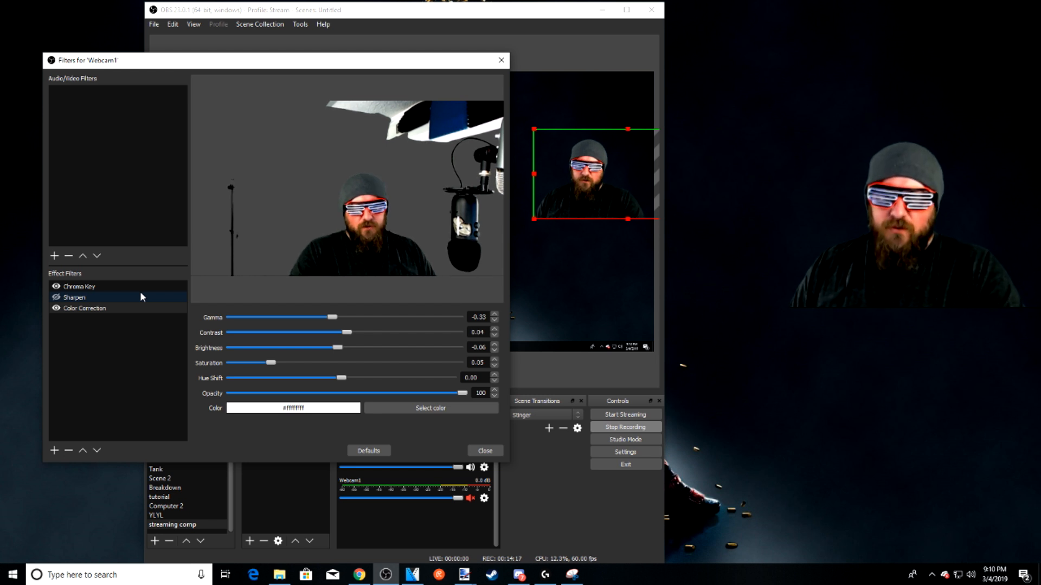
pyautogui.click(71, 297)
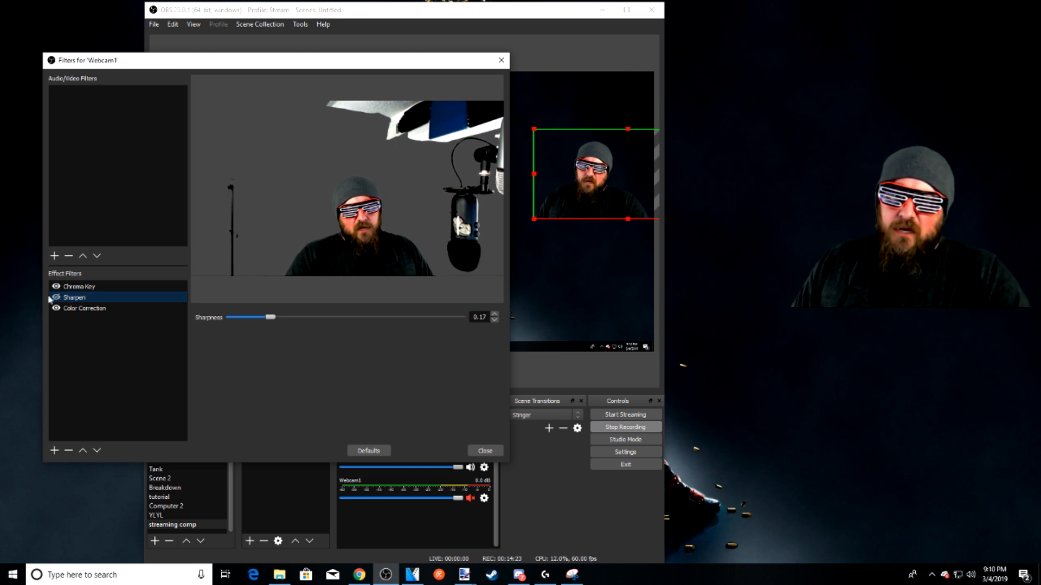
pyautogui.click(57, 297)
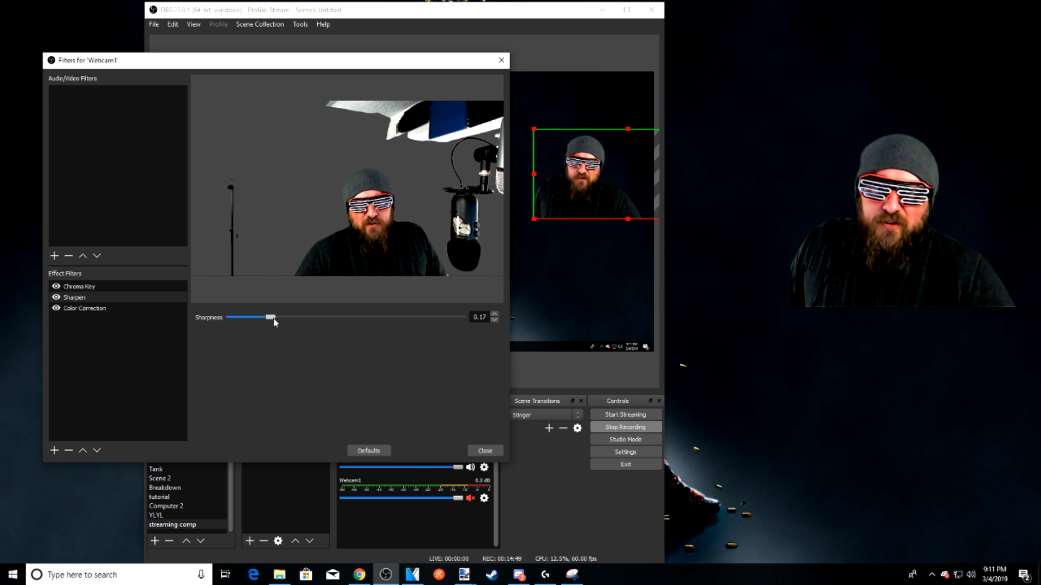
# Switch to G HUB, reposition its window to show the webcam's Video settings beside the OBS filters, and minimize it
pyautogui.moveTo(271, 321)
pyautogui.mouseDown()
pyautogui.moveTo(420, 319)
pyautogui.moveTo(474, 304)
pyautogui.moveTo(396, 315)
pyautogui.moveTo(191, 311)
pyautogui.moveTo(271, 309)
pyautogui.mouseUp()
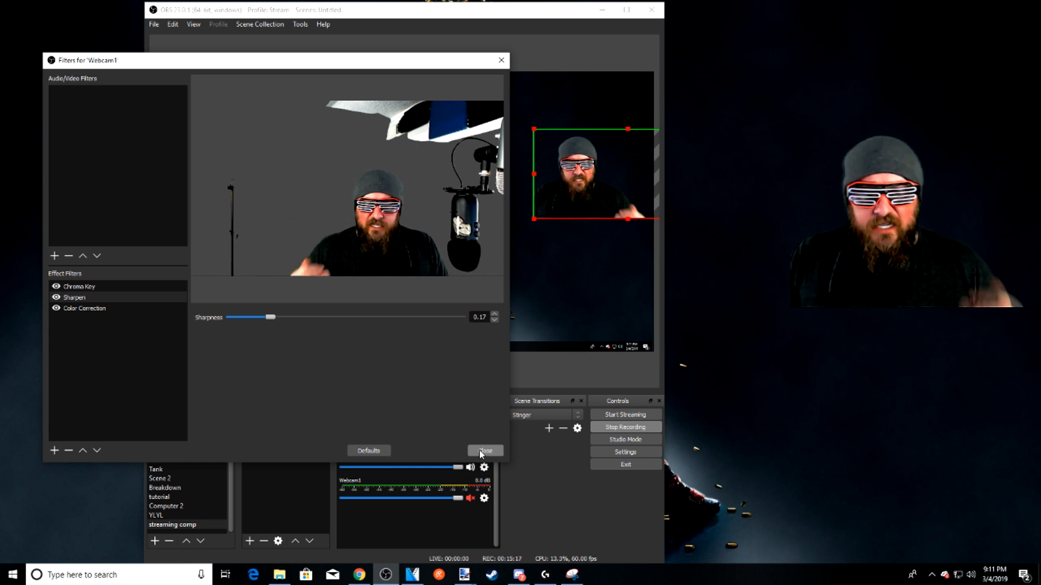
pyautogui.click(544, 574)
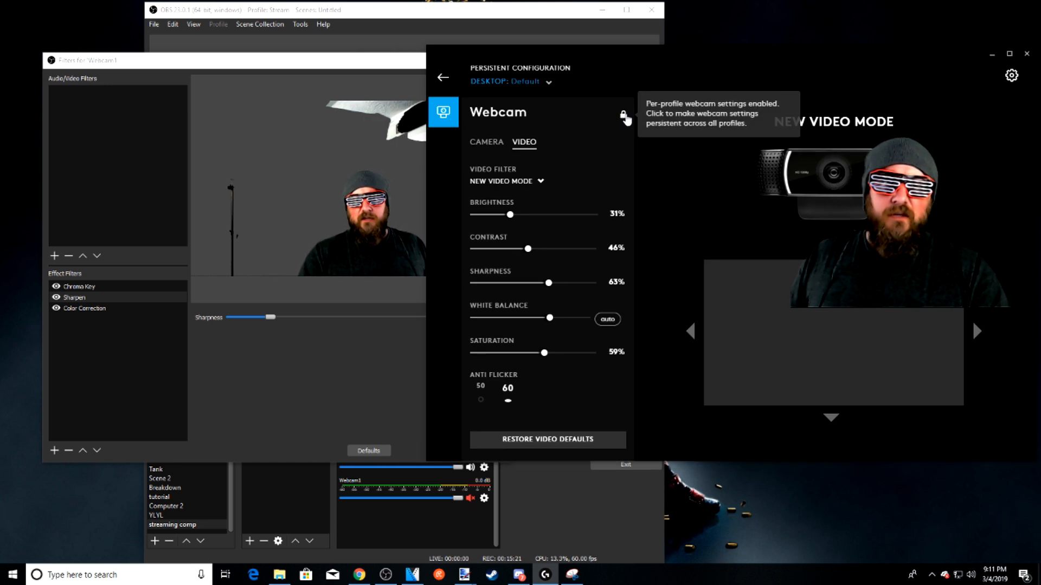
pyautogui.moveTo(704, 60); pyautogui.dragTo(761, 50)
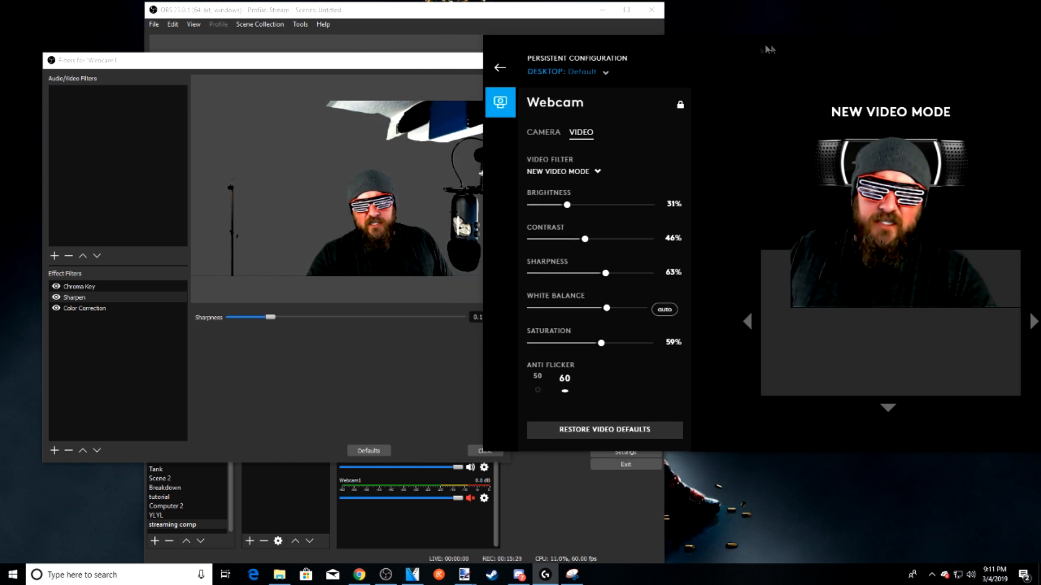
pyautogui.moveTo(866, 53); pyautogui.dragTo(776, 77)
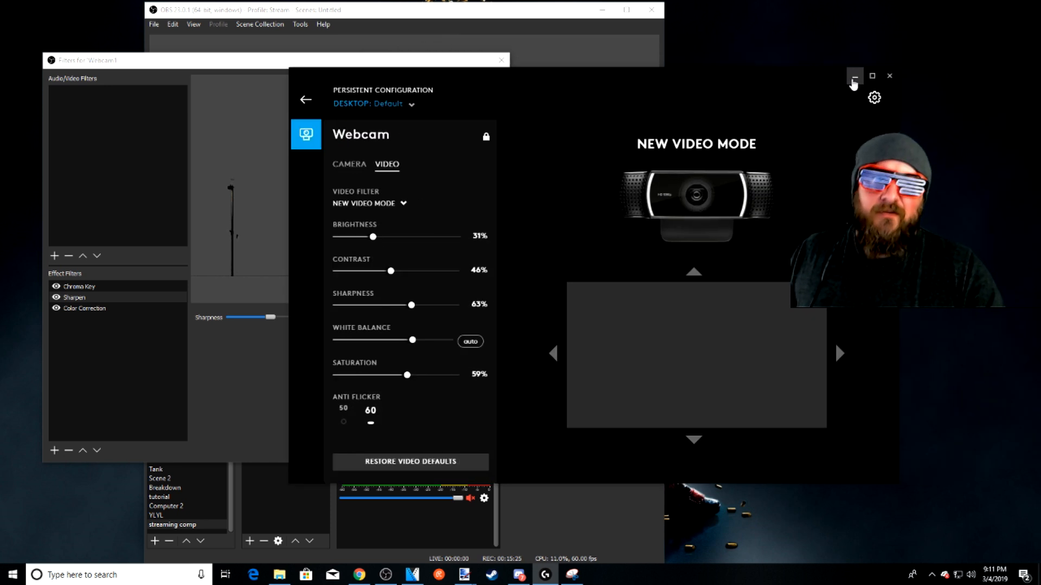
pyautogui.click(854, 76)
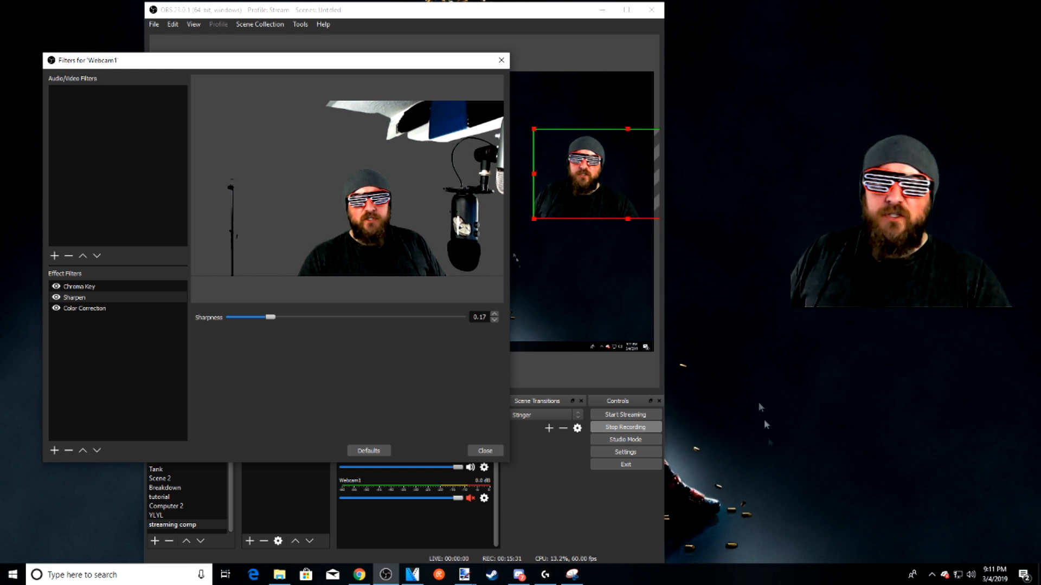
# Close the Webcam1 filters, review the source's properties from the device through the audio output settings, and accept them
pyautogui.click(486, 452)
pyautogui.rightClick(264, 429)
pyautogui.press('Escape')
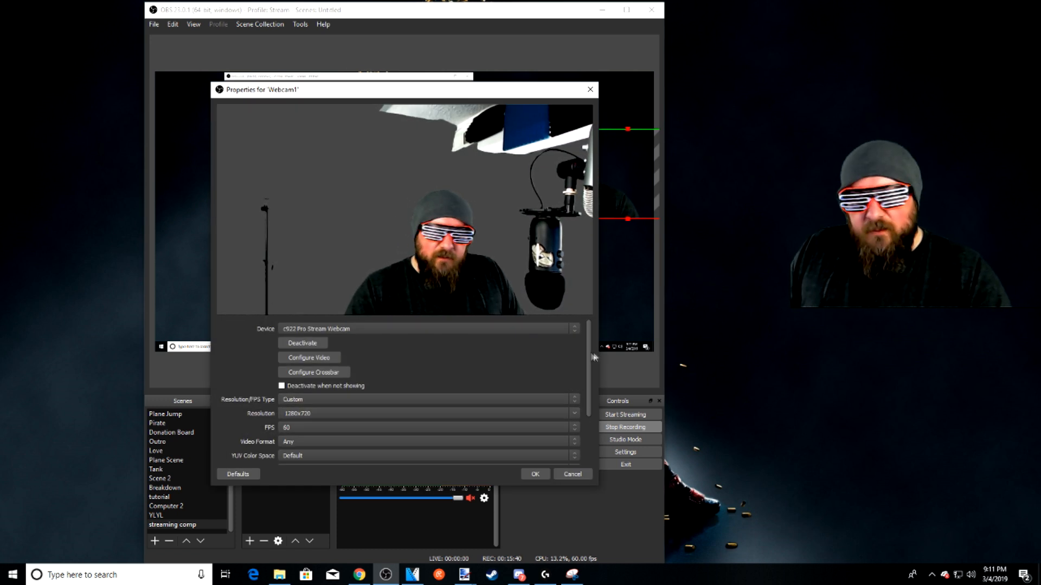
pyautogui.scroll(-1, 591, 360)
pyautogui.scroll(-3, 591, 360)
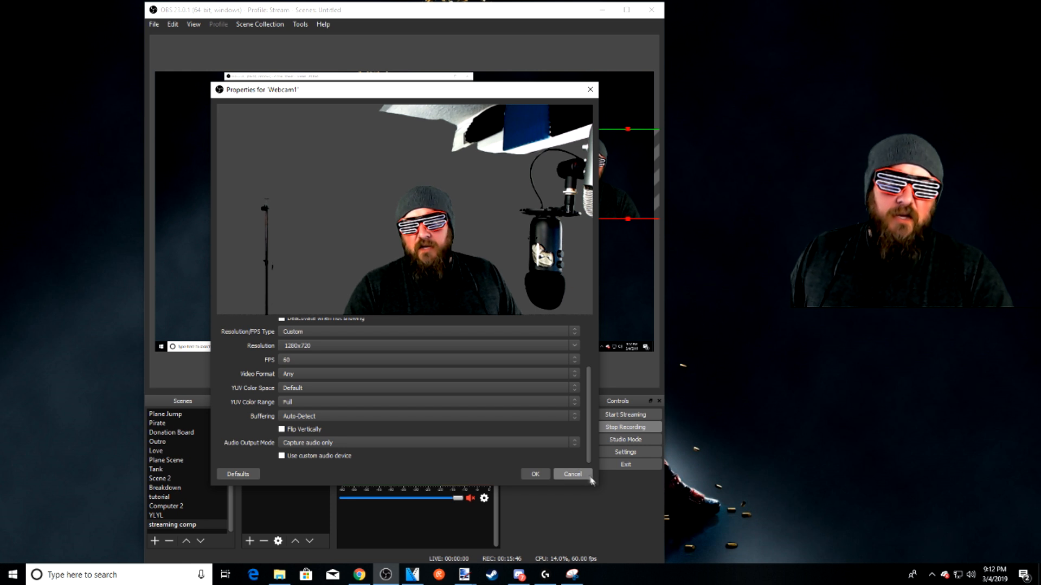
pyautogui.click(545, 474)
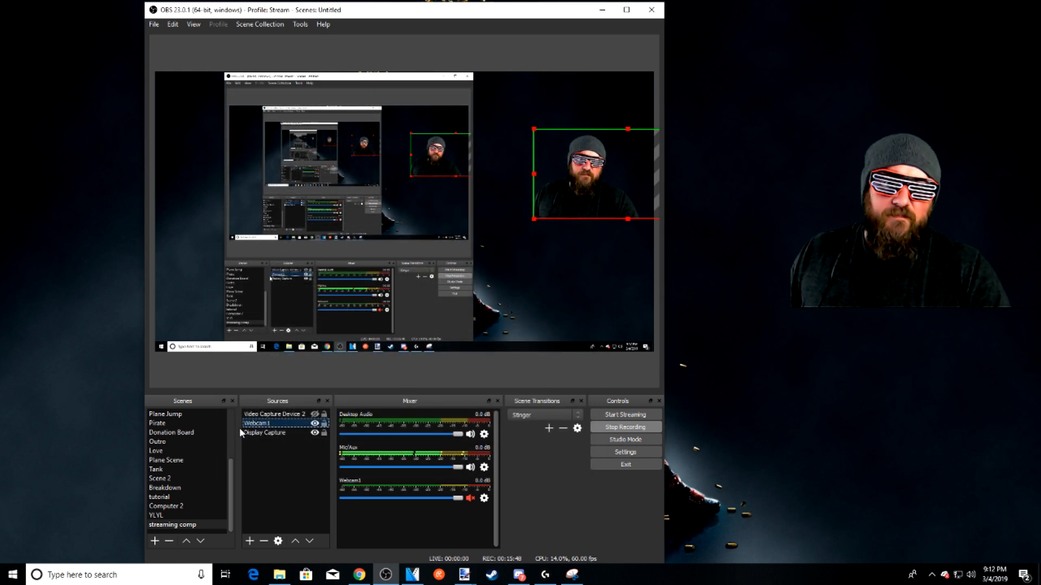